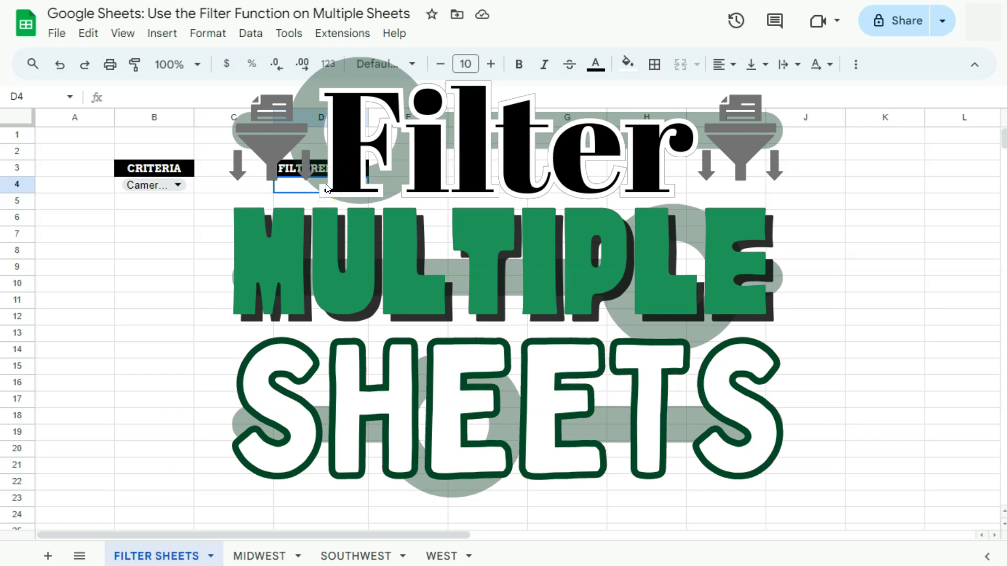
Step: Review the purchase data on the MIDWEST, SOUTHWEST and WEST sheets against the layout of the FILTER SHEETS tab
click(327, 197)
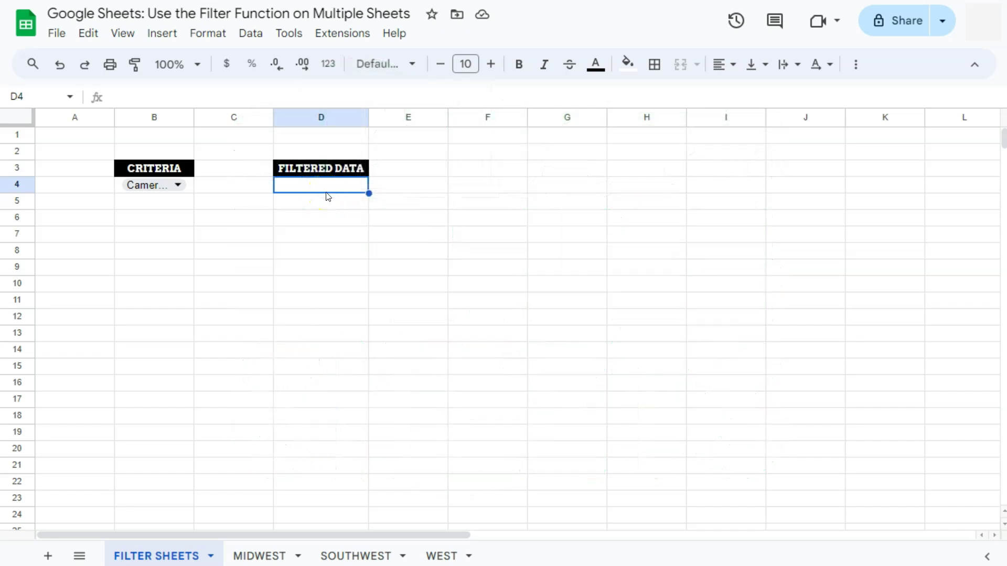
click(265, 557)
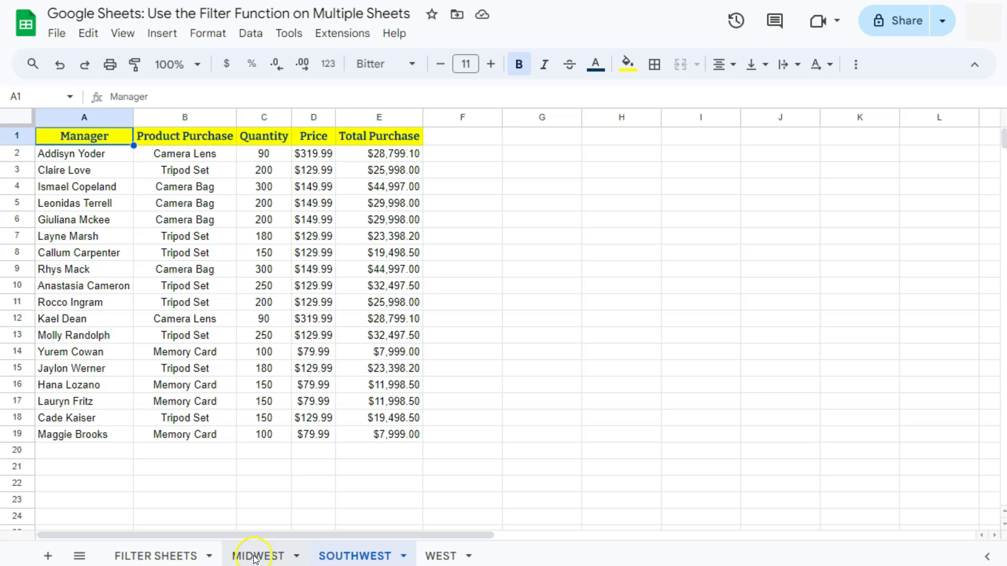
click(323, 560)
click(441, 555)
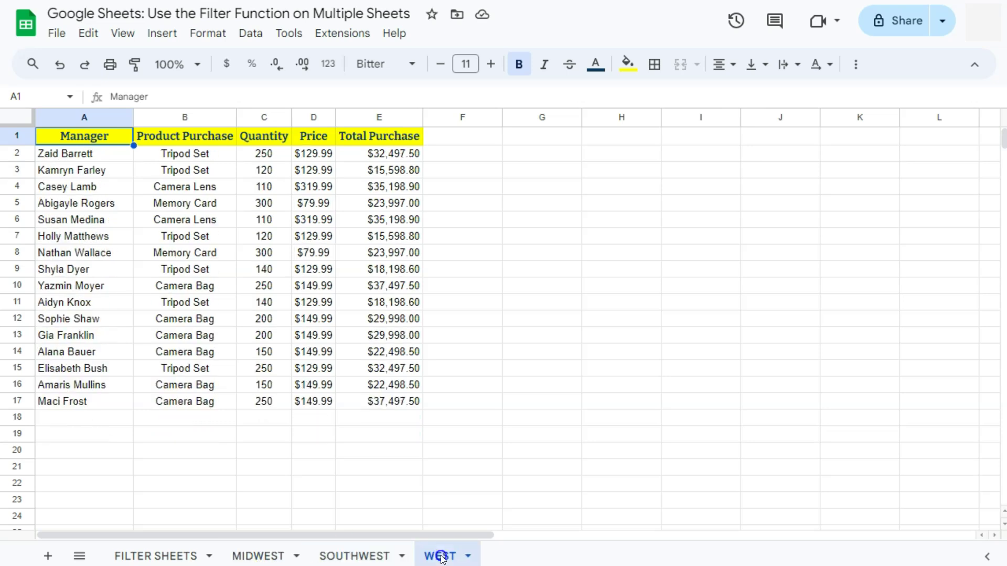
click(255, 558)
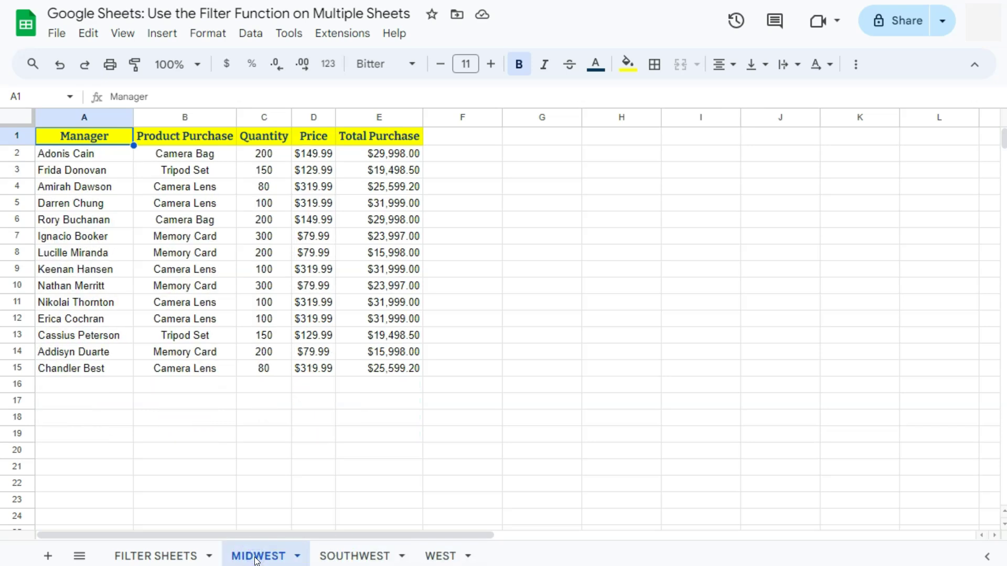
click(147, 555)
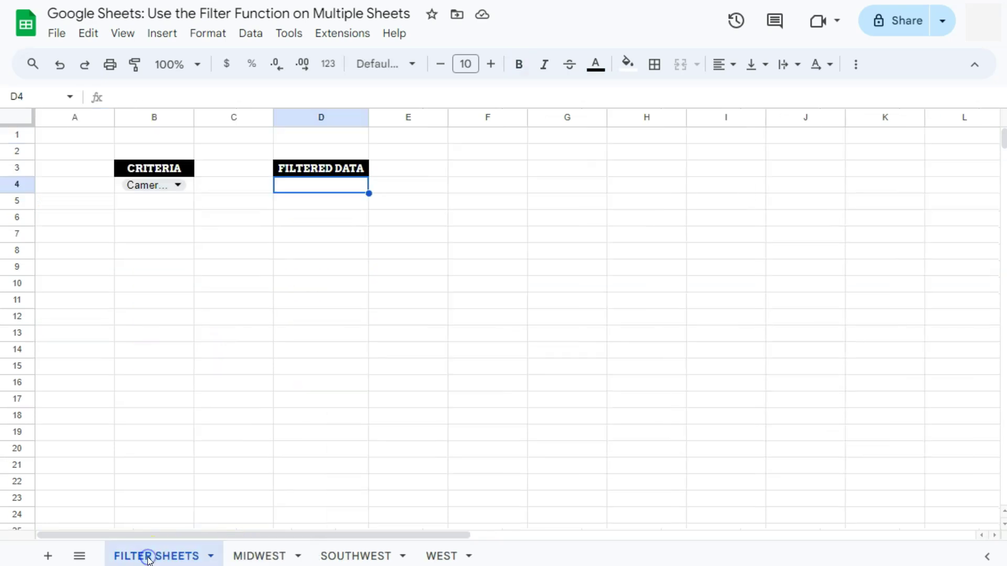
click(258, 557)
click(349, 556)
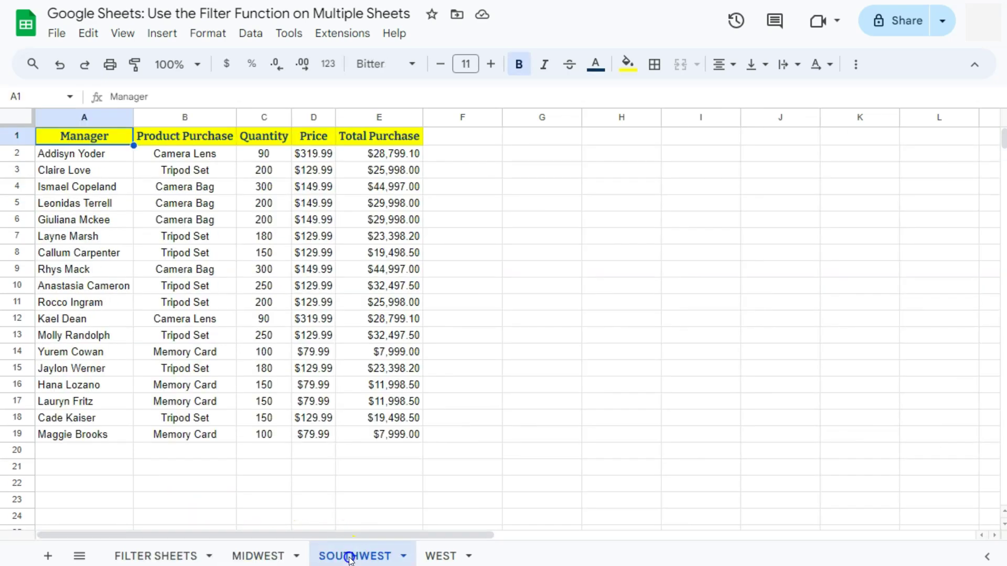
click(435, 559)
click(163, 557)
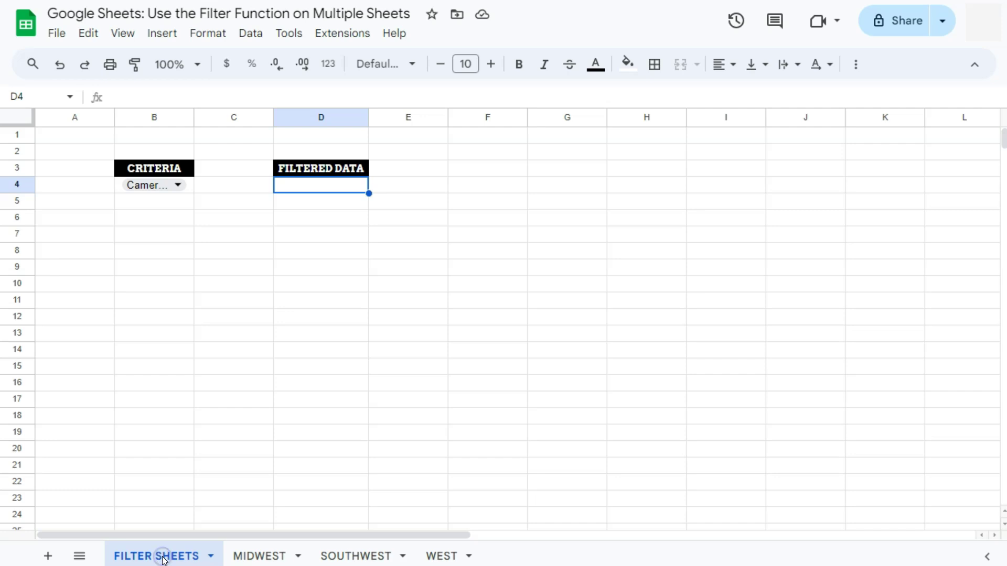
Step: Examine the criteria options in B4 and the matching Product Purchase columns on the three regional sheets, returning to cell D4
click(174, 187)
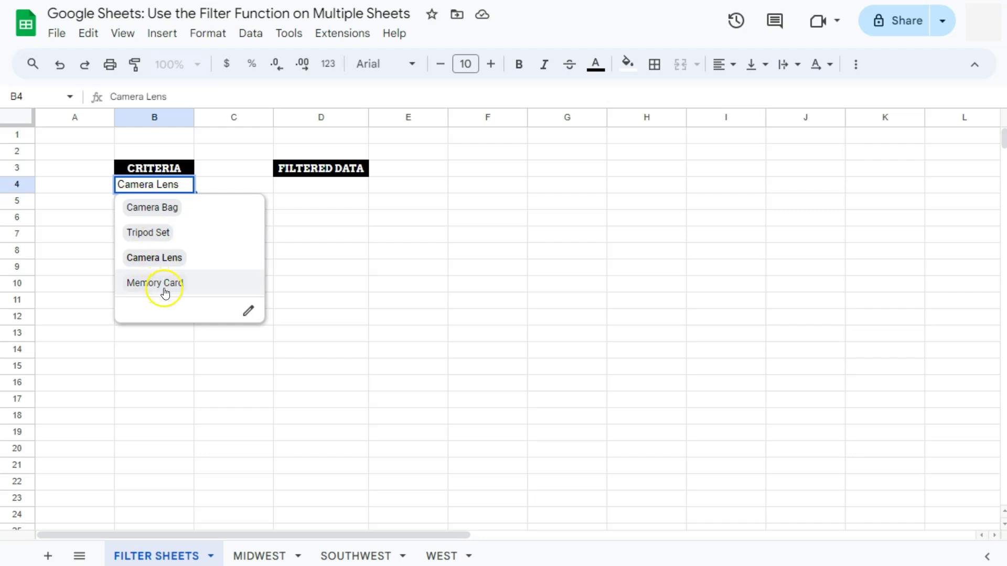
click(257, 556)
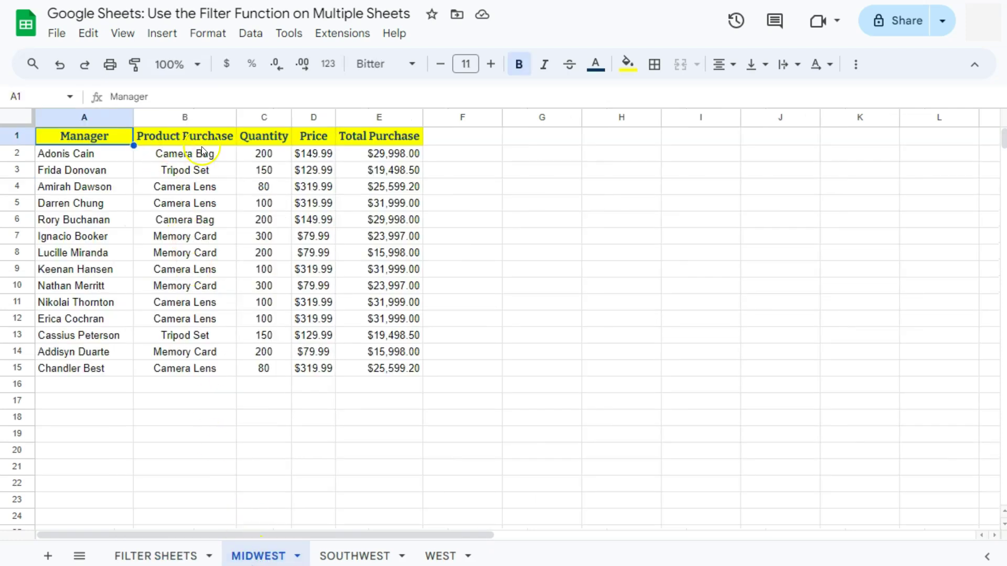
click(336, 557)
click(439, 555)
click(256, 556)
click(155, 556)
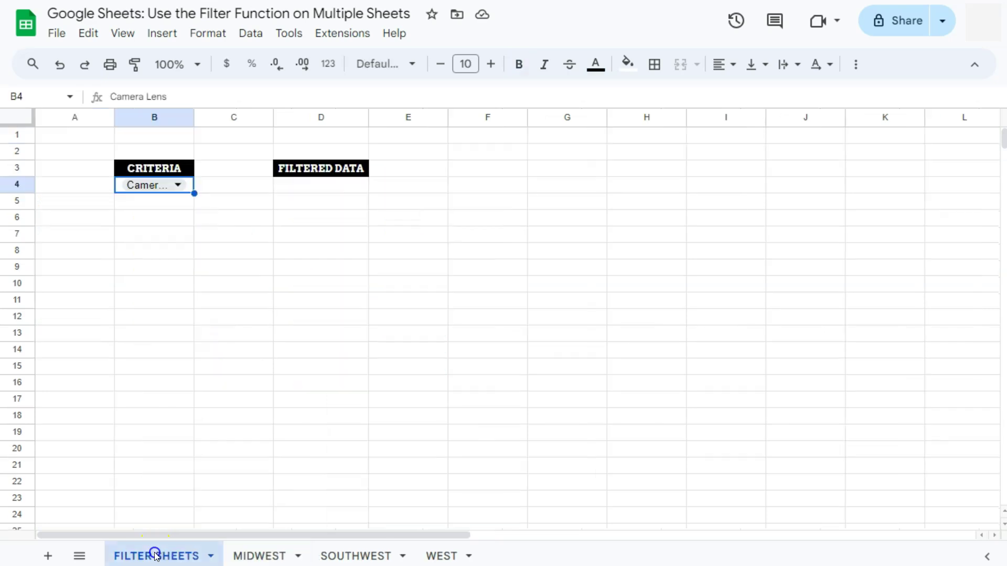
click(306, 184)
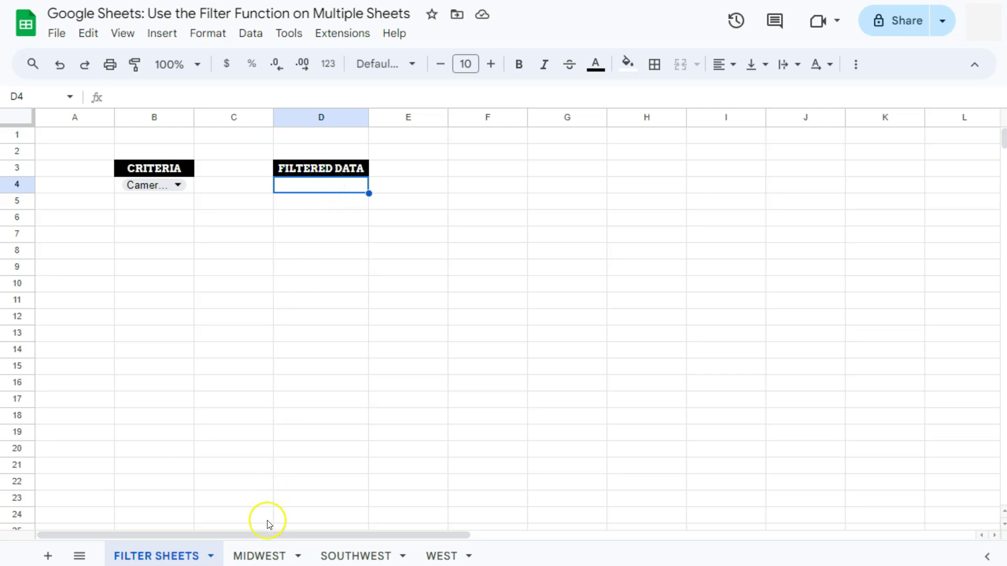
Step: Define a named range MIDWEST covering the whole table A1:E15 on the MIDWEST sheet
click(258, 556)
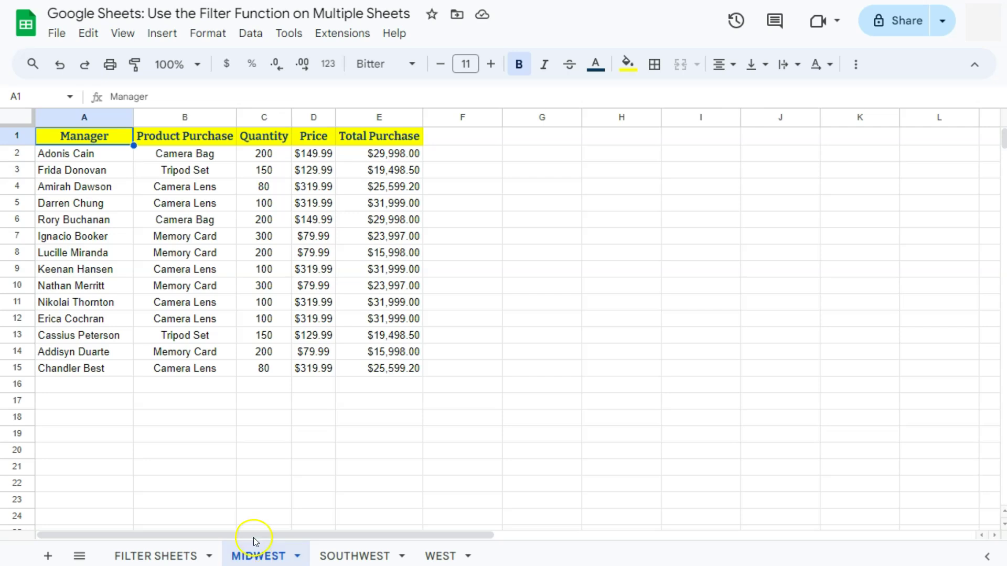
mouse_move(91, 141)
mouse_down()
mouse_move(150, 161)
mouse_move(331, 321)
mouse_move(363, 370)
mouse_up()
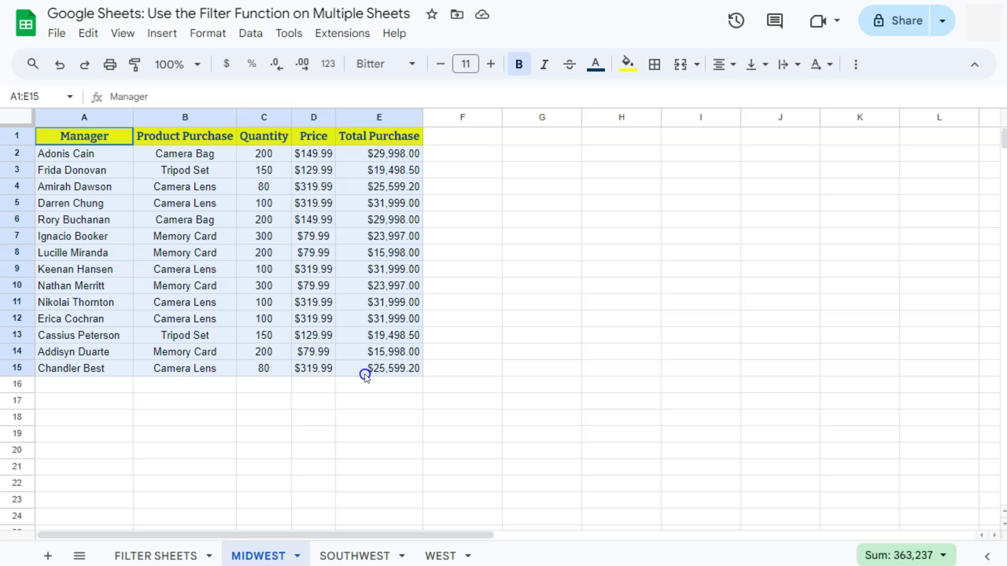
right_click(190, 136)
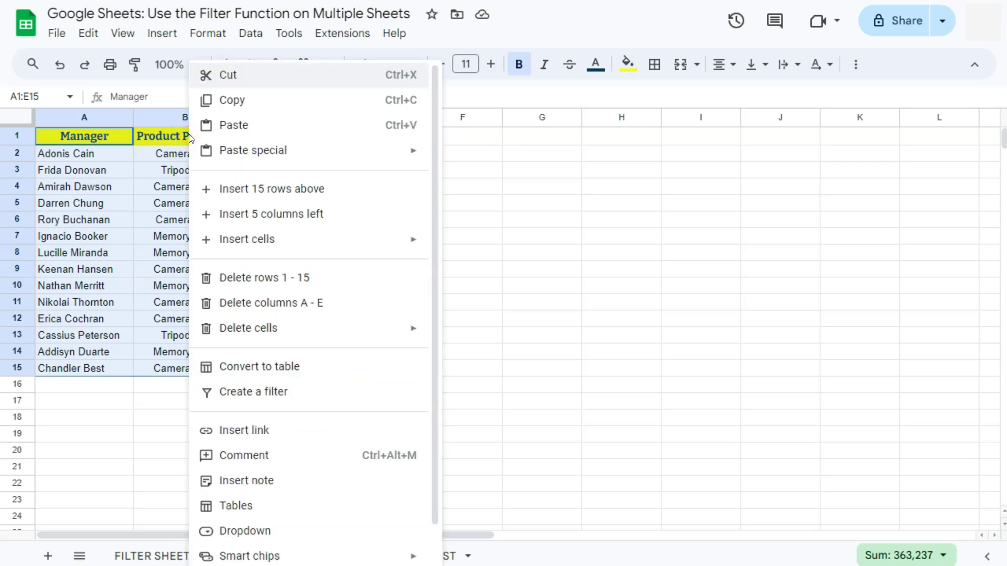
scroll(251, 462, down, 1)
mouse_move(237, 521)
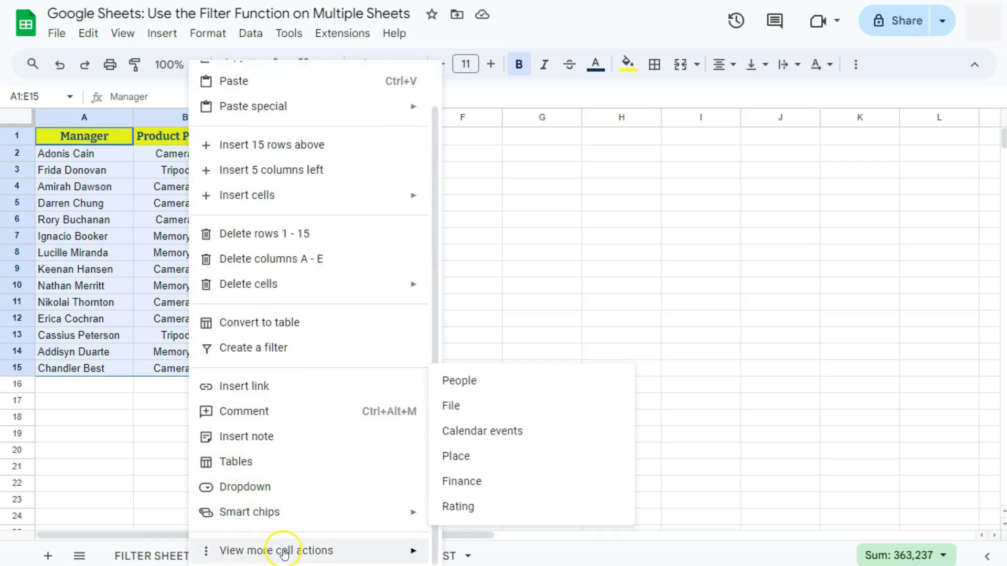
mouse_move(284, 553)
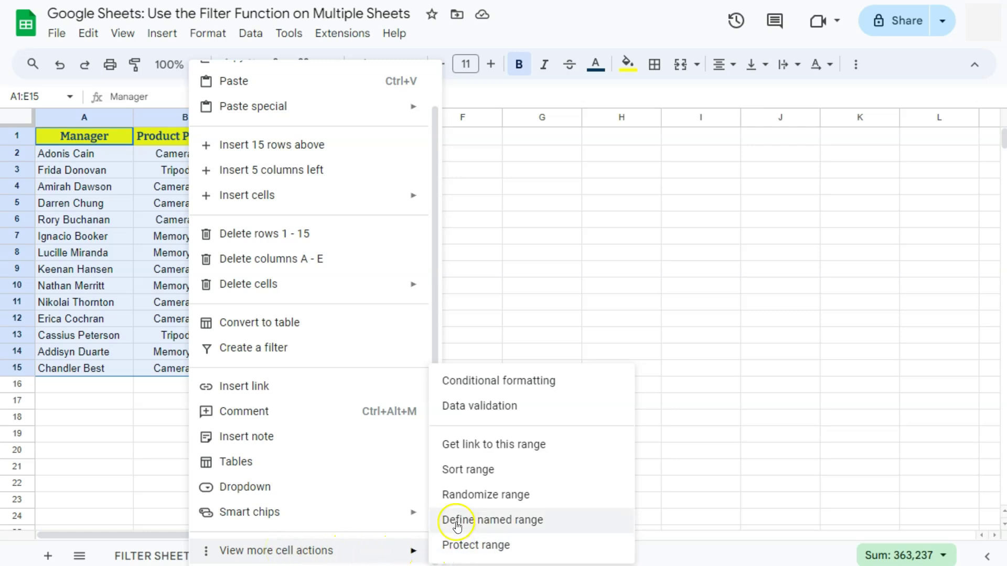
click(487, 526)
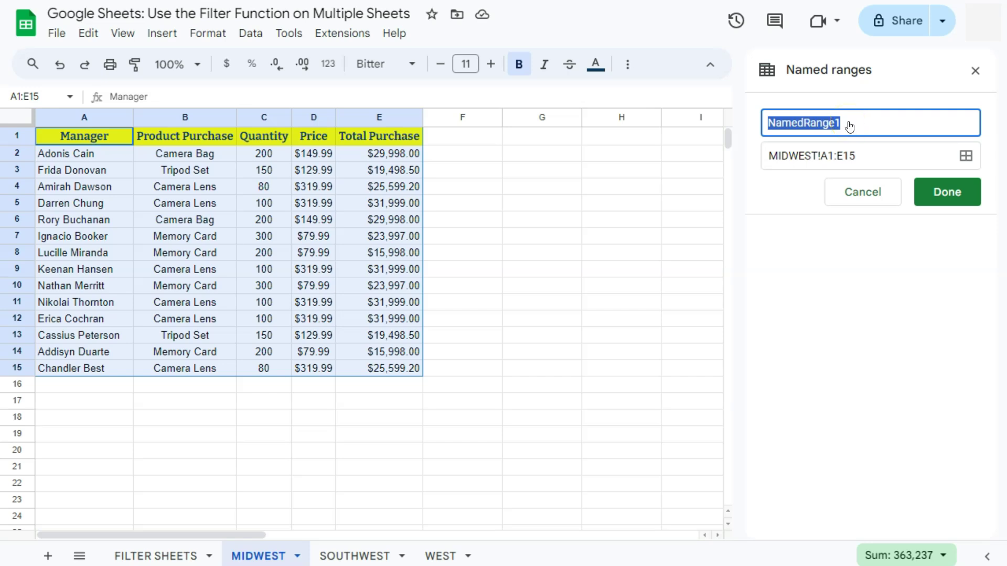
text(MIDWEST)
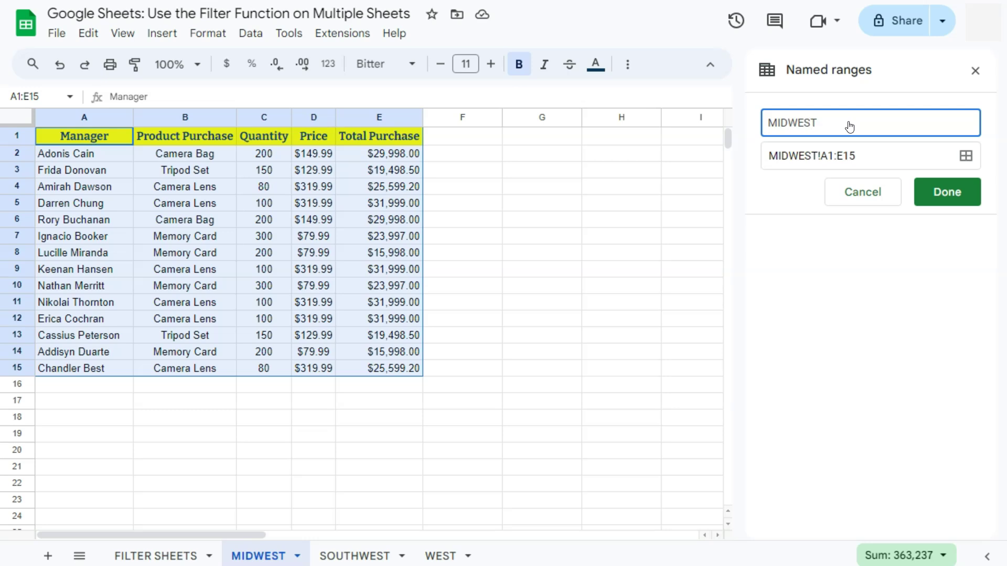
key(Return)
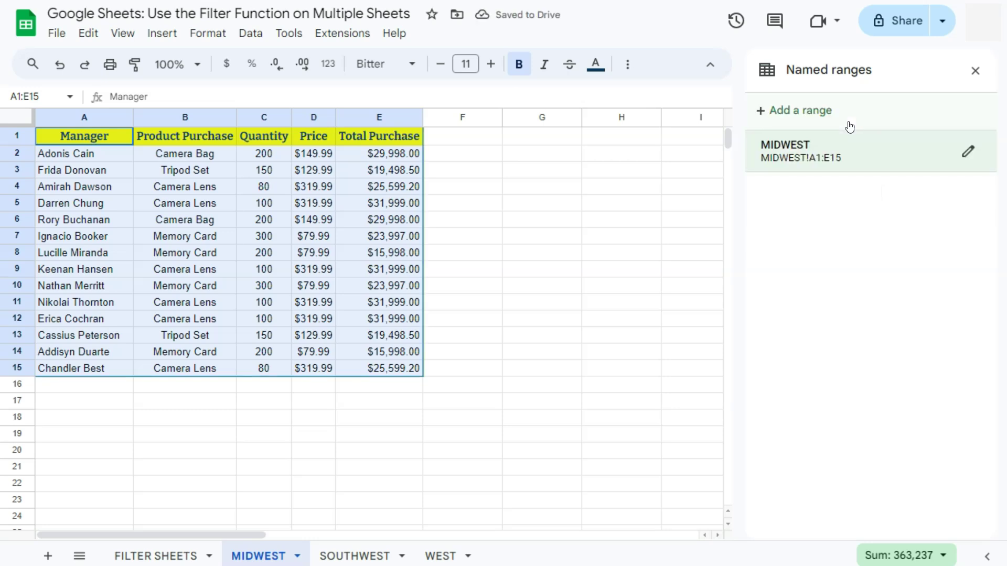
Step: Select the Product Purchase column B1:B15 on the MIDWEST sheet
click(815, 109)
drag(169, 138, 183, 363)
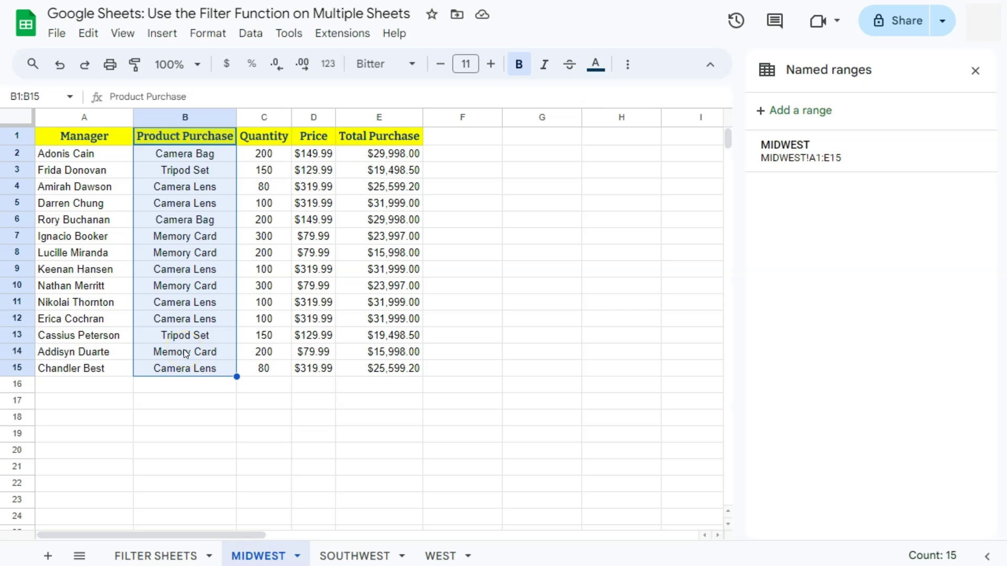
click(190, 142)
drag(190, 142, 218, 371)
right_click(191, 151)
scroll(276, 511, down, 1)
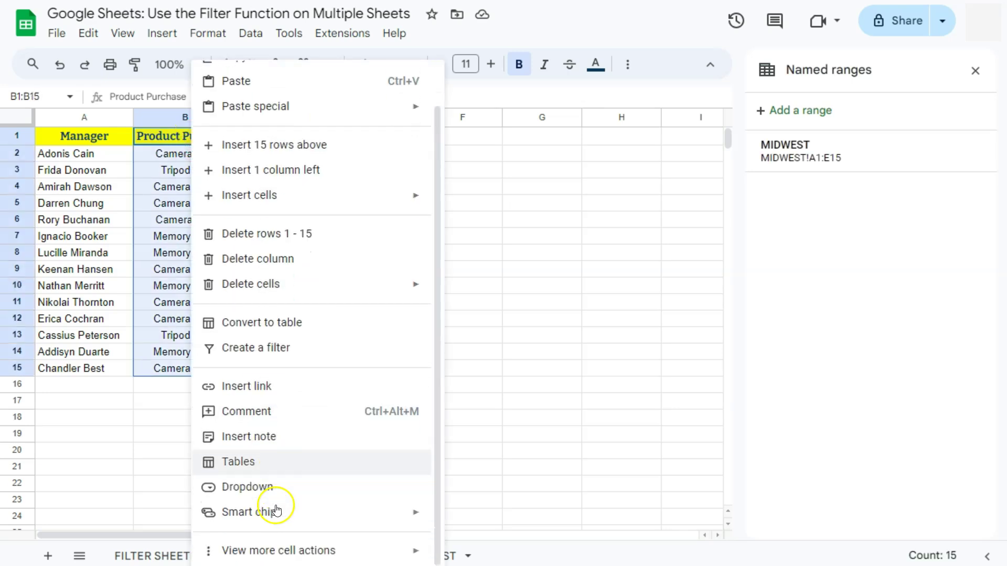
mouse_move(267, 551)
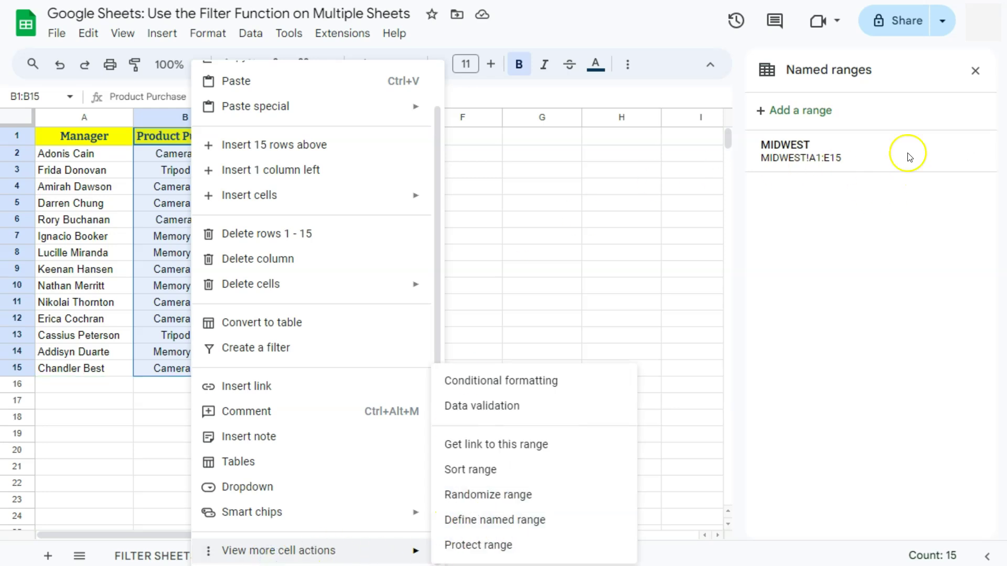
click(805, 224)
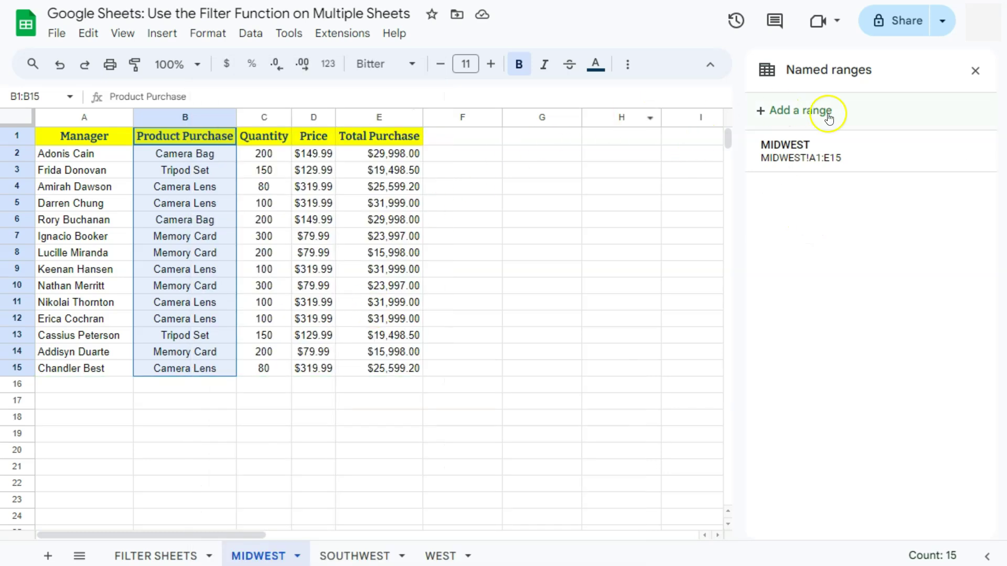
Step: Add a named range MIDWESTCriteria for the selected cells B1:B15 on the MIDWEST sheet
click(785, 103)
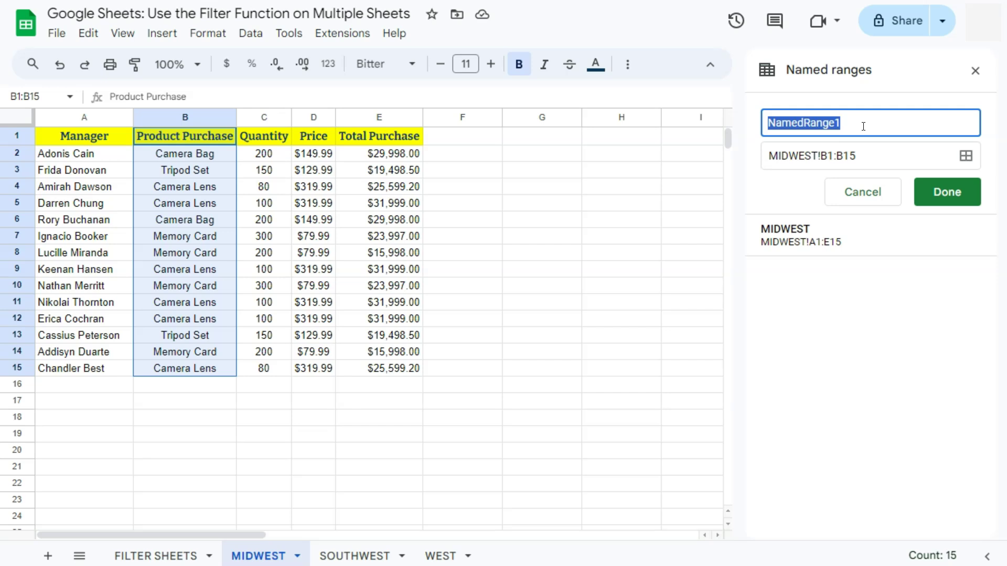
text(MIDWESTCriteria)
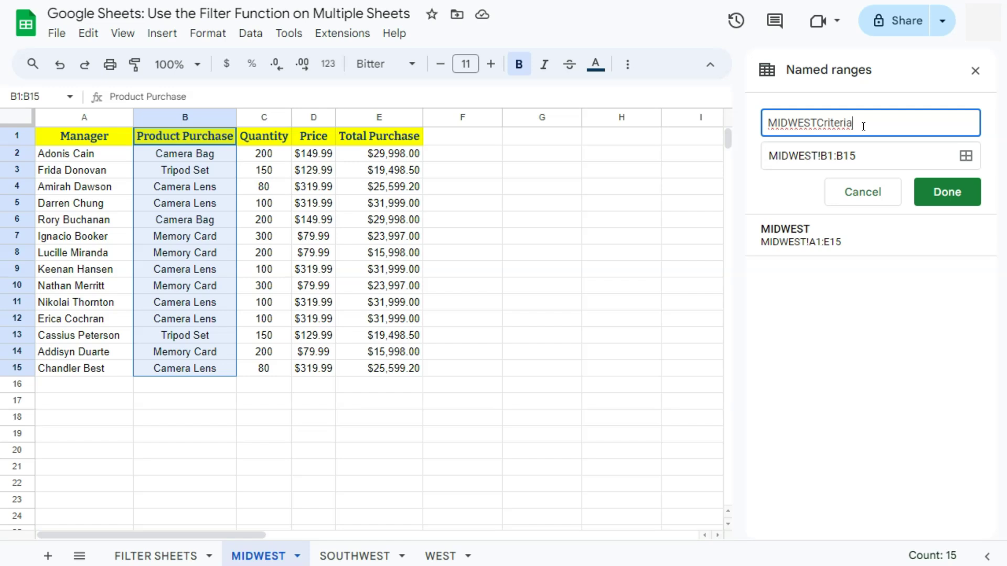
click(818, 124)
text(_)
key(BackSpace)
click(929, 194)
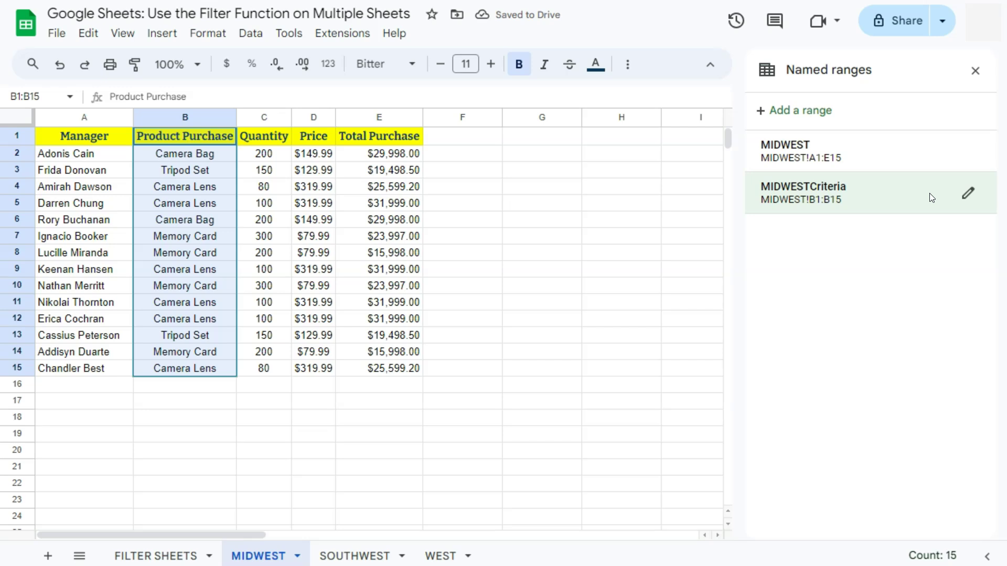
click(774, 258)
Step: Add a named range SOUTHWEST covering the whole table A1:E19 on the SOUTHWEST sheet
click(364, 551)
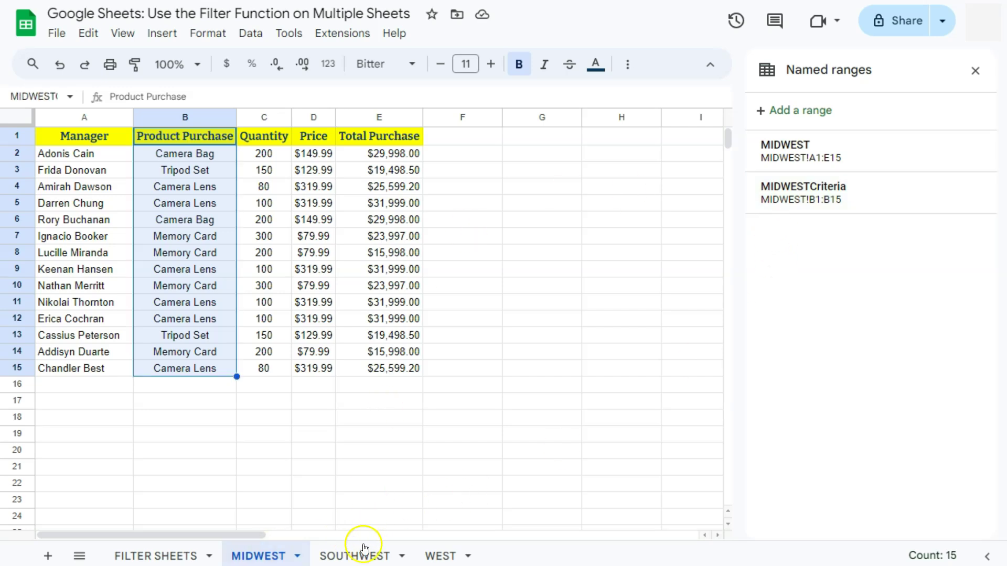
click(431, 556)
click(359, 555)
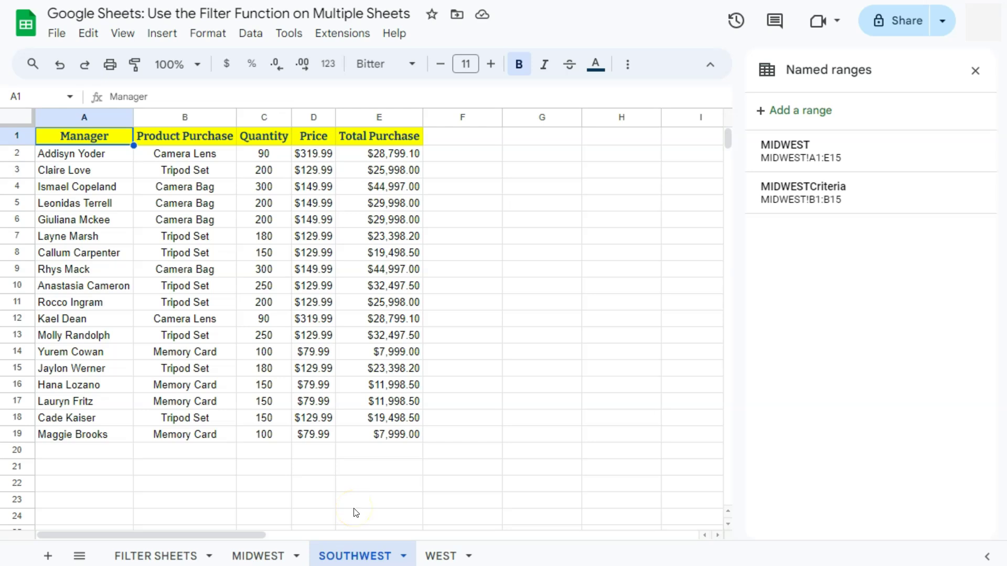
drag(113, 141, 369, 439)
click(775, 112)
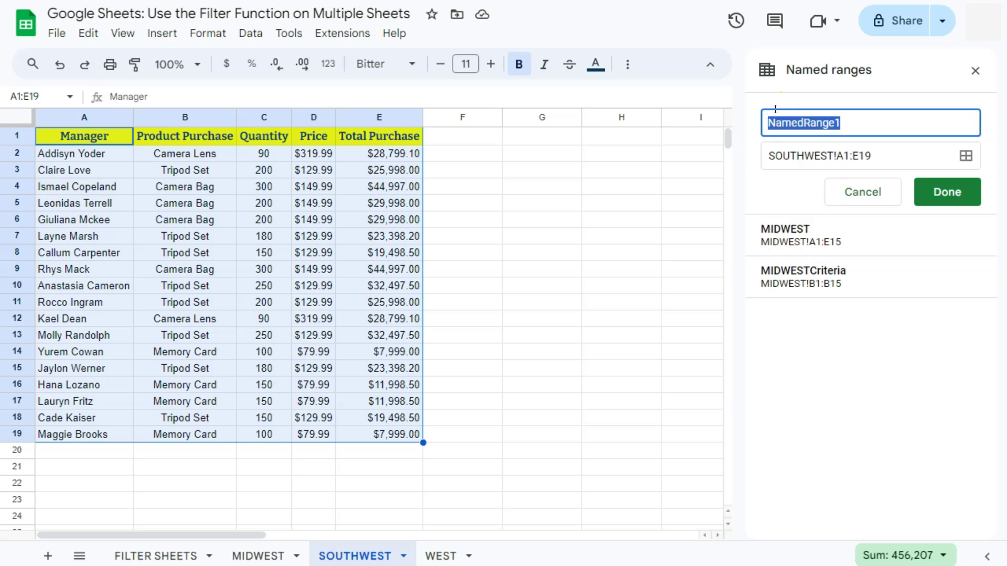
text(SOUTHWEST)
key(Return)
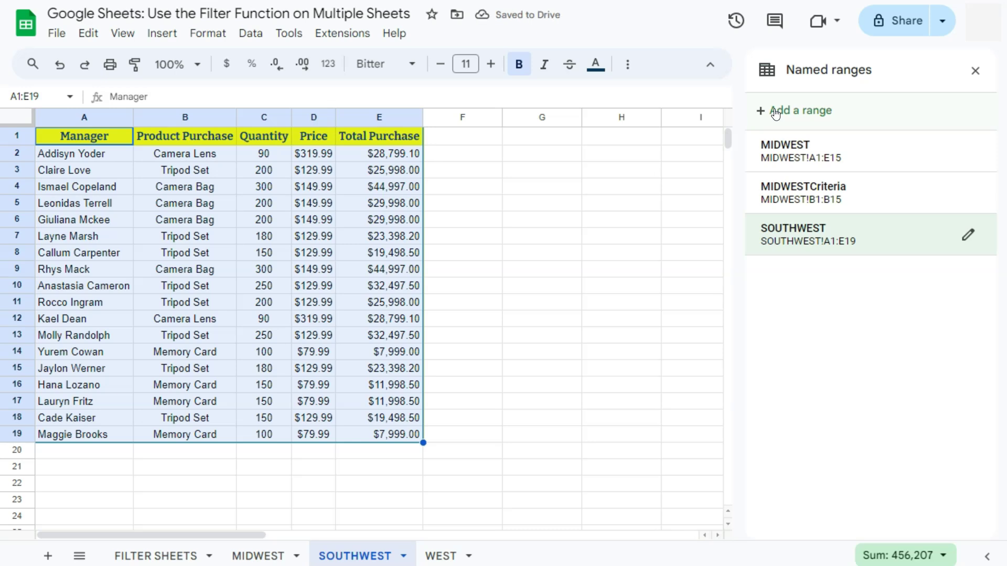
Step: Add a named range SOUTHWESTCriteria for the Product Purchase column B1:B19 on the SOUTHWEST sheet
drag(167, 135, 178, 433)
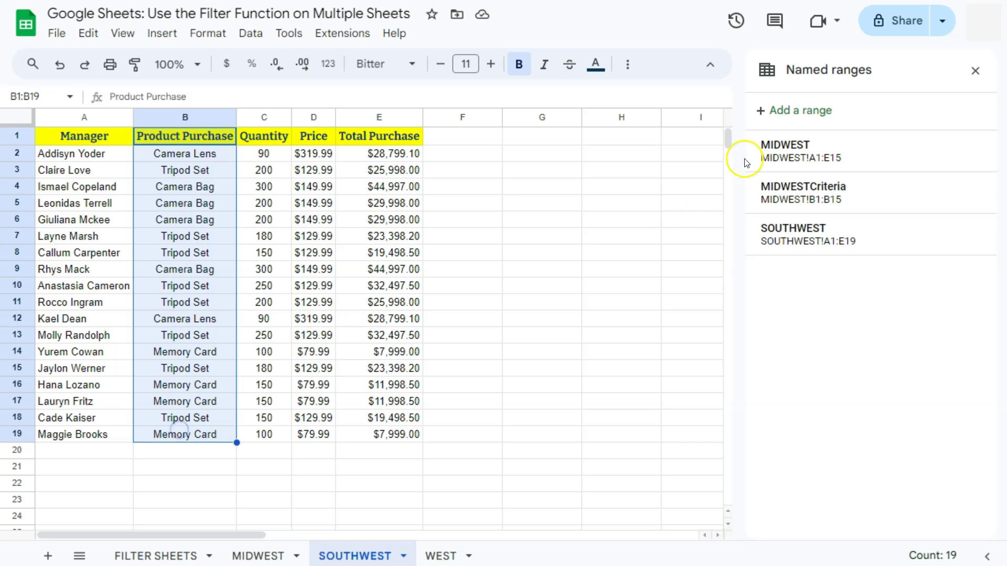
click(780, 110)
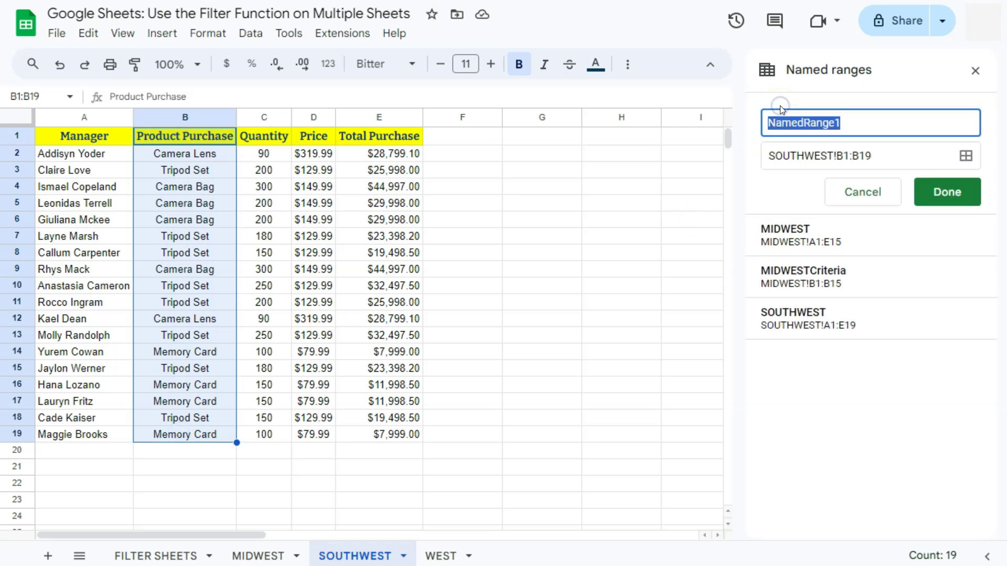
text(SOUTHWESTCriteria)
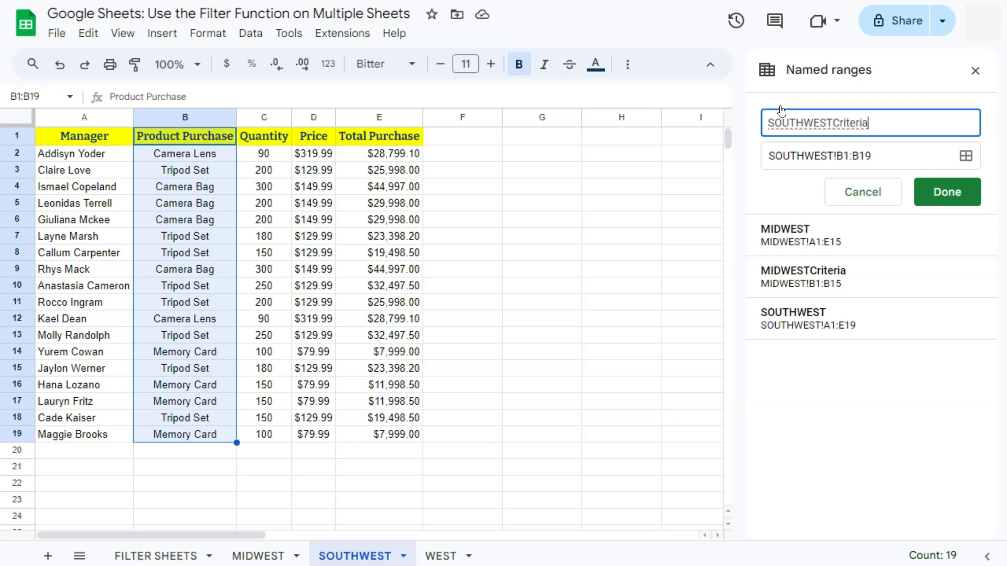
key(Return)
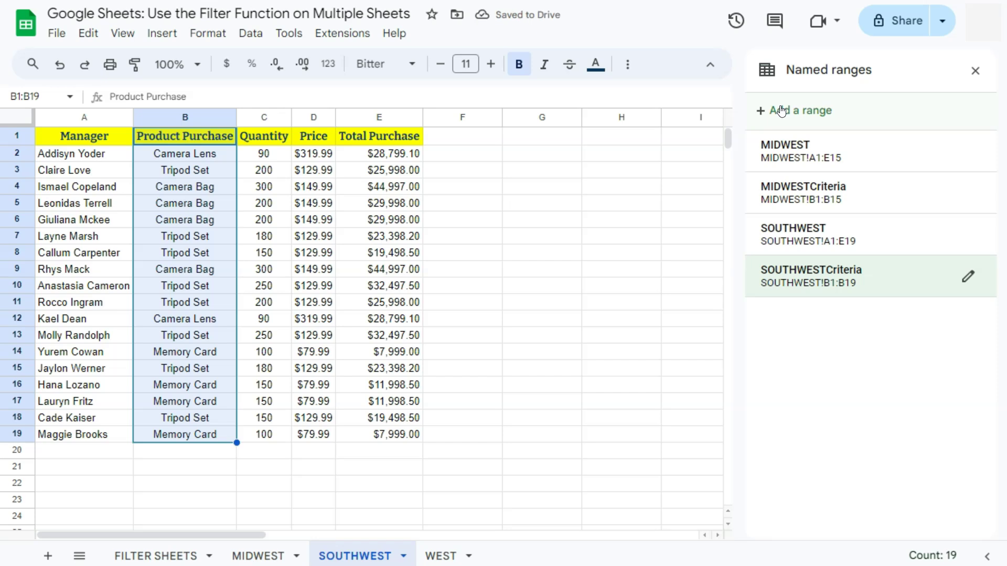
Step: Add a named range WEST covering the whole table A1:E17 on the WEST sheet
click(437, 557)
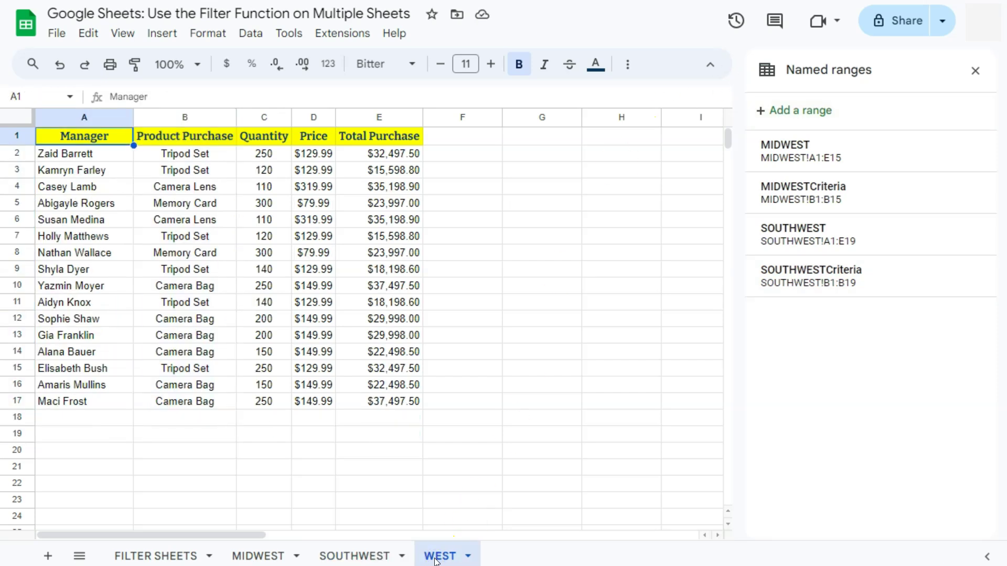
drag(104, 137, 361, 403)
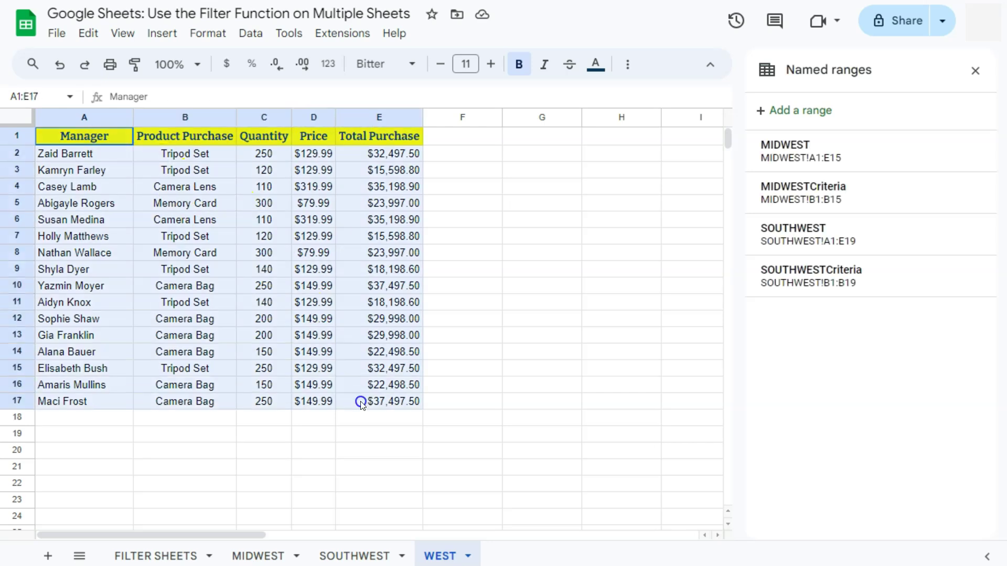
click(810, 108)
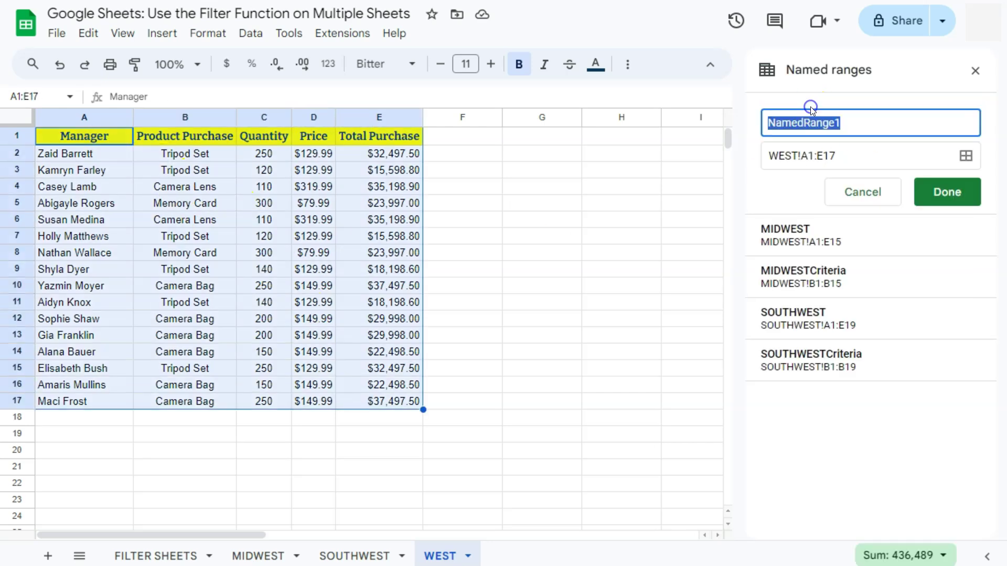
text(WEST)
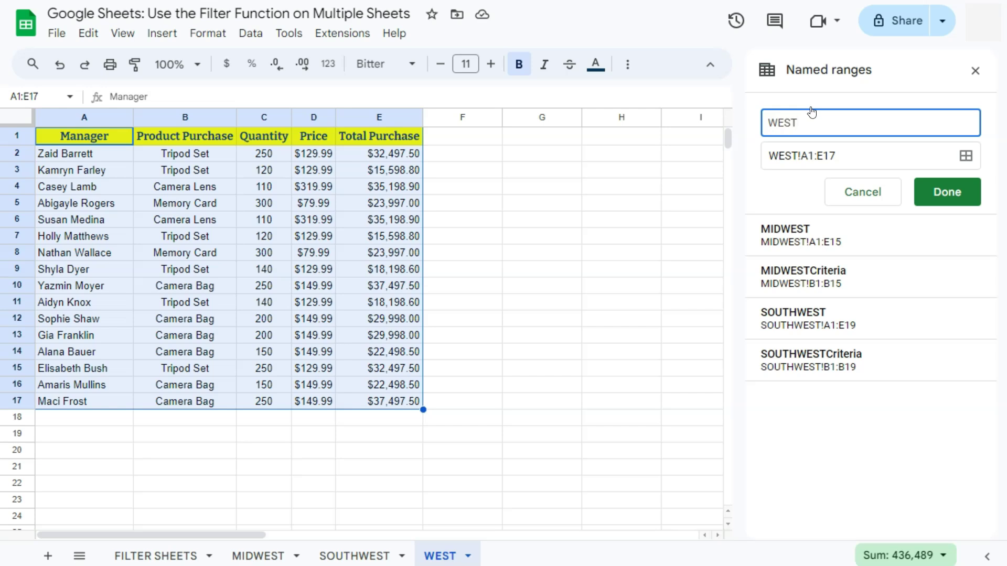
key(Return)
Step: Add a named range WESTCriteria for the Product Purchase column B1:B17 on the WEST sheet
drag(194, 139, 204, 399)
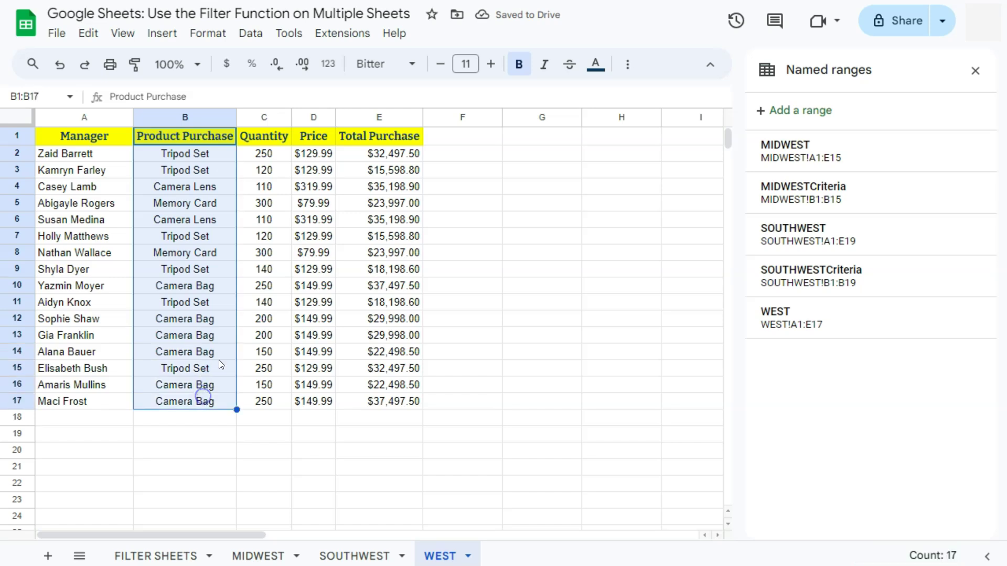
click(785, 119)
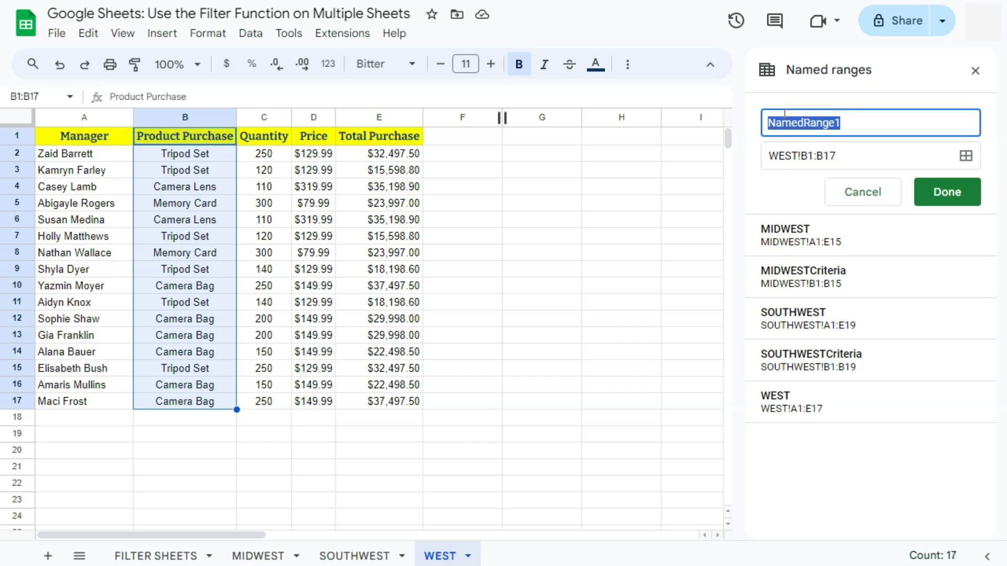
text(WESTCriteria)
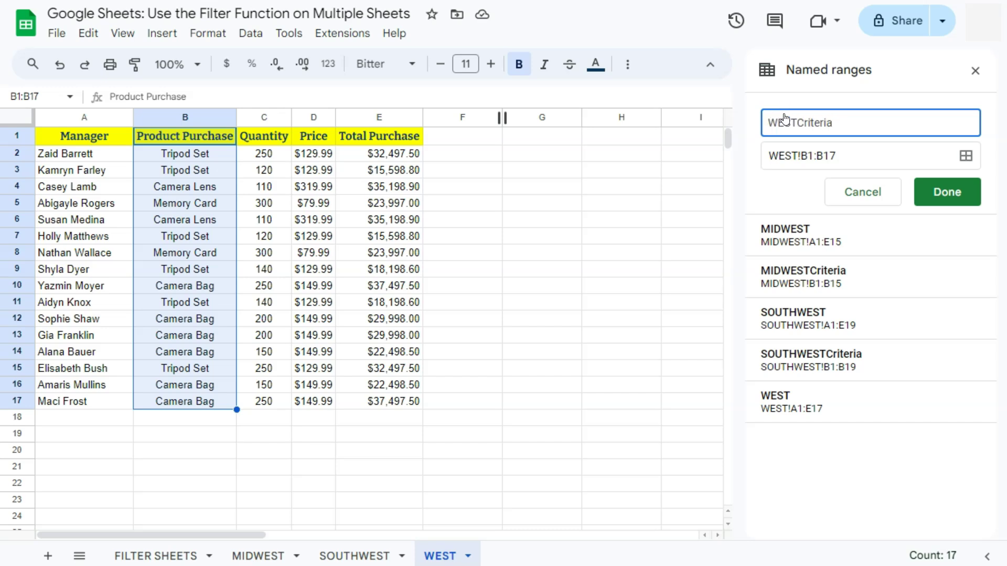
key(Return)
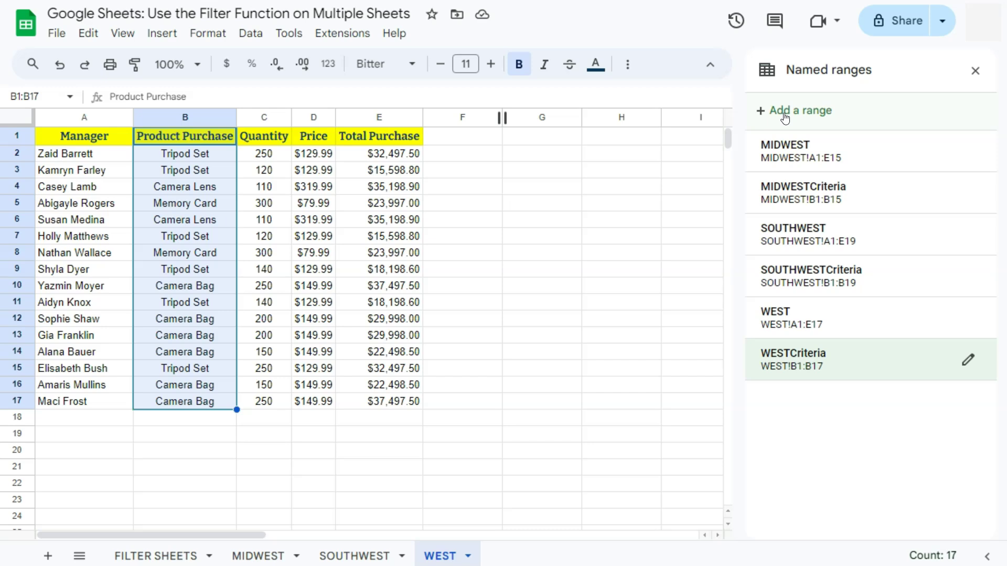
click(780, 116)
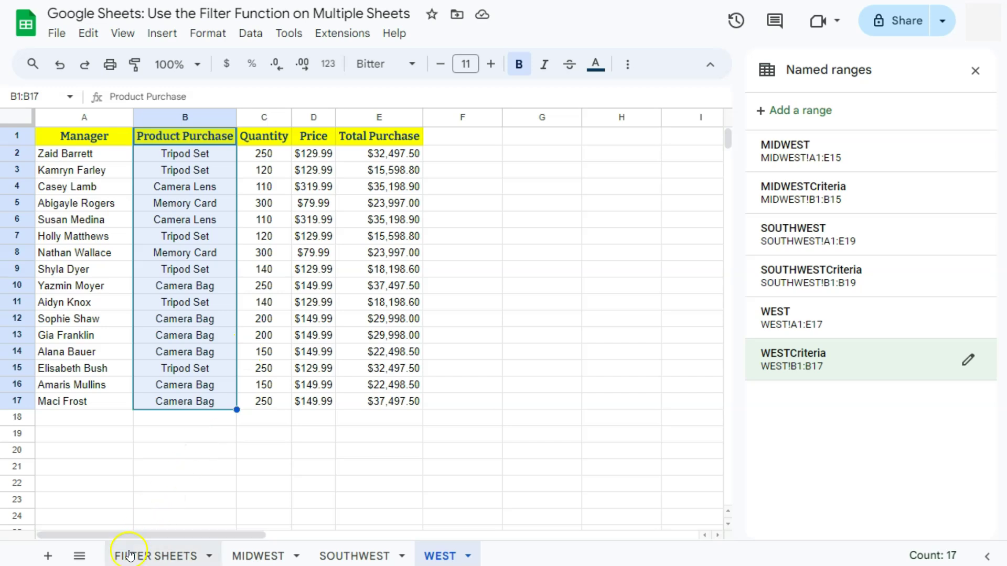
Step: Start a FILTER formula in D4 of the FILTER SHEETS sheet with the stacked range {MIDWEST;SOUTHWEST;WEST}
click(145, 558)
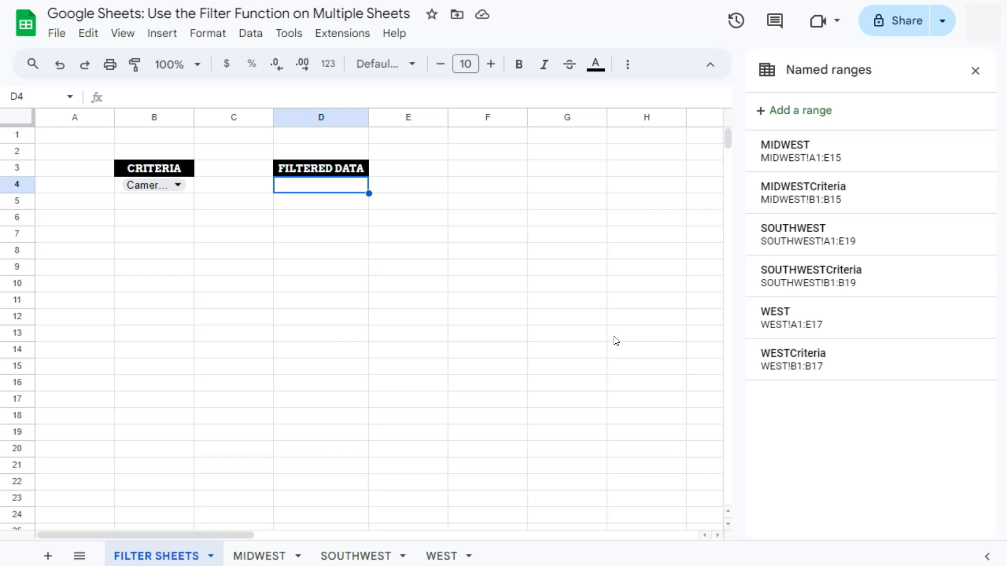
click(321, 184)
text(=filter)
key(Tab)
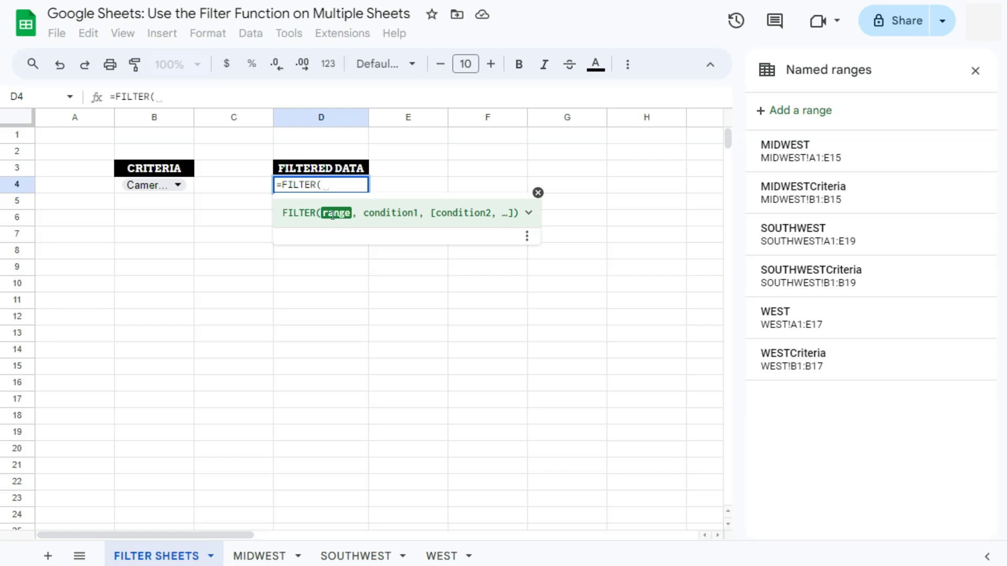
text({)
text(MID)
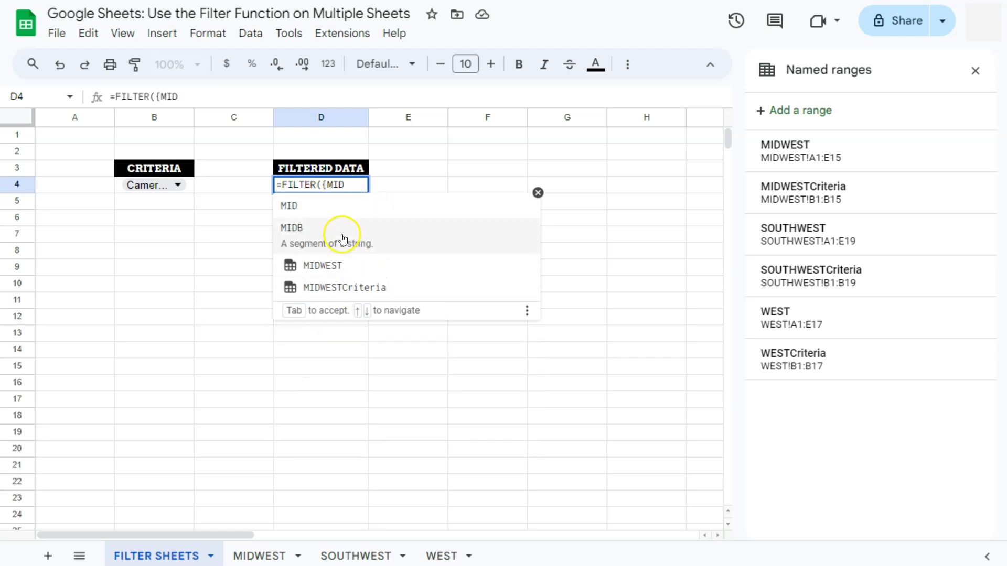
click(313, 254)
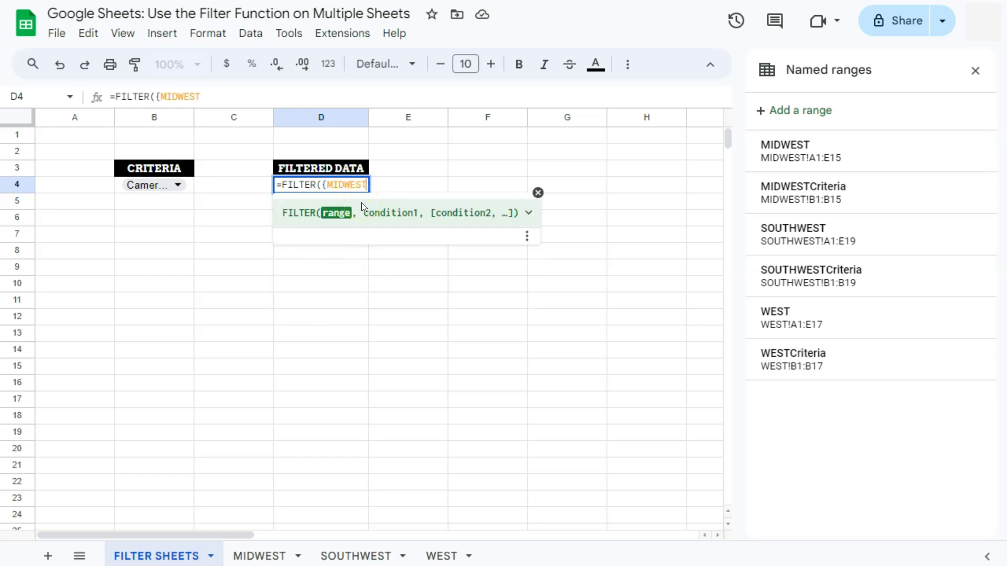
text(;)
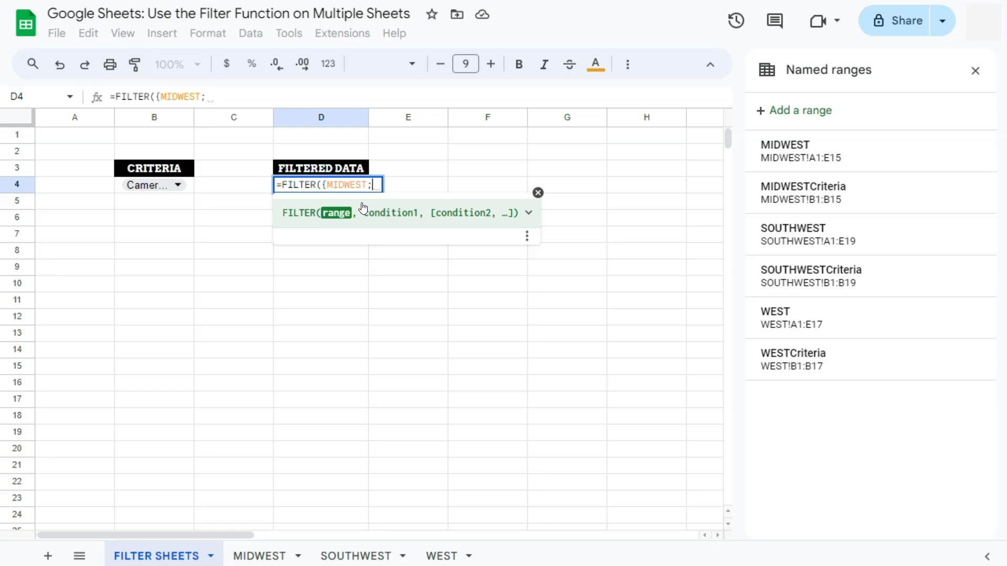
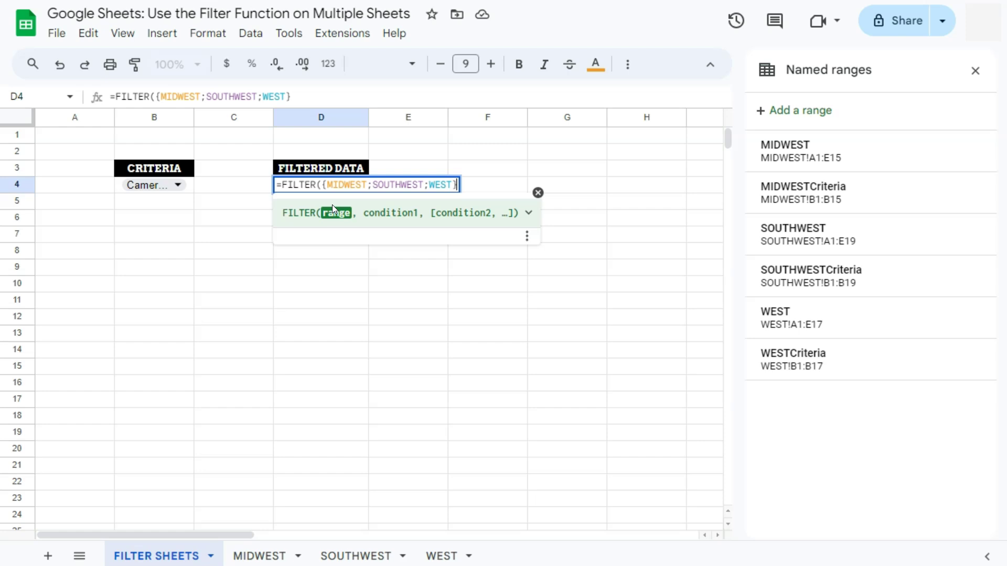
Step: Add the stacked criteria columns {MIDWESTCriteria;SOUTHWESTCriteria;WESTCriteria} as the condition argument of the FILTER formula
text(,)
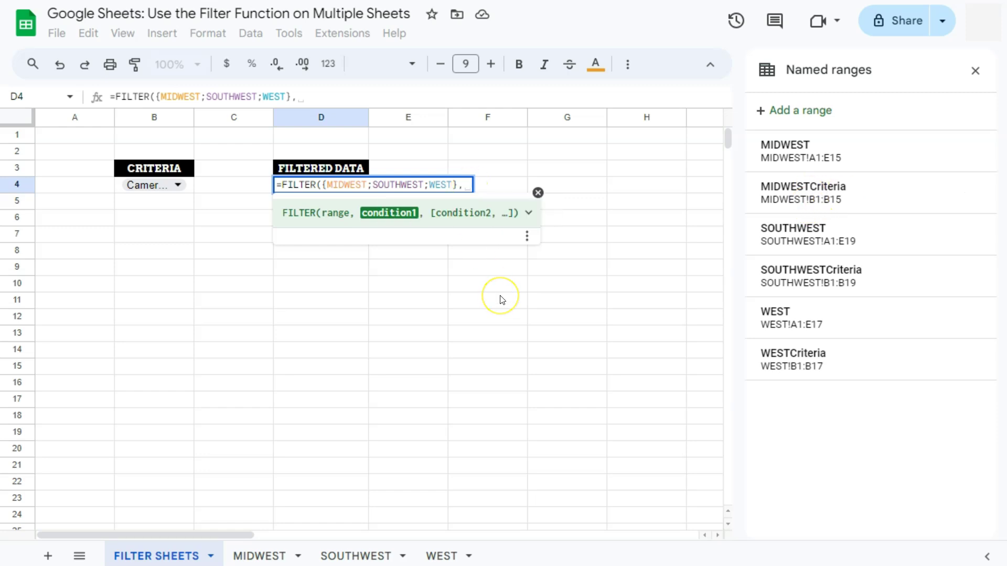
text({MID)
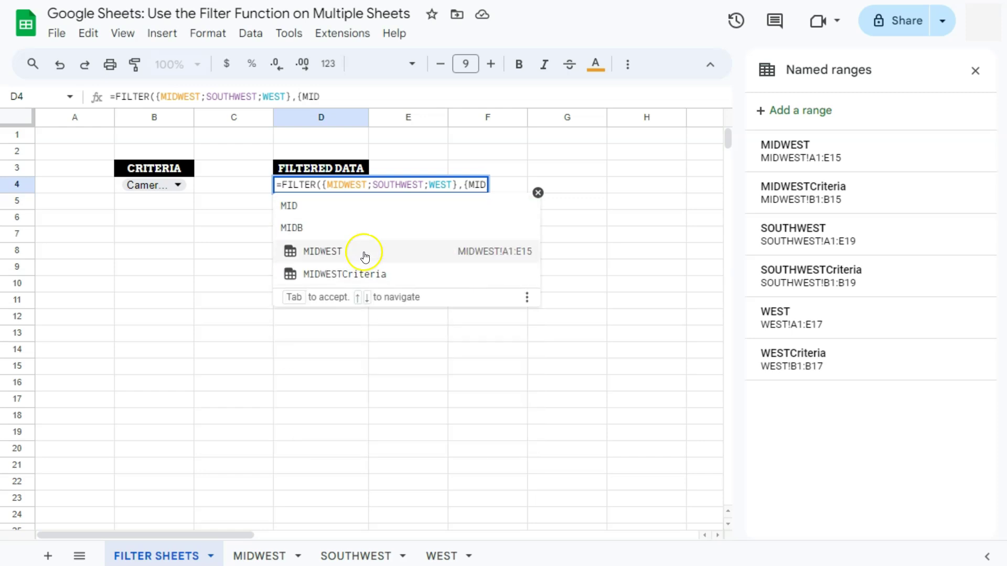
click(326, 273)
text(;S)
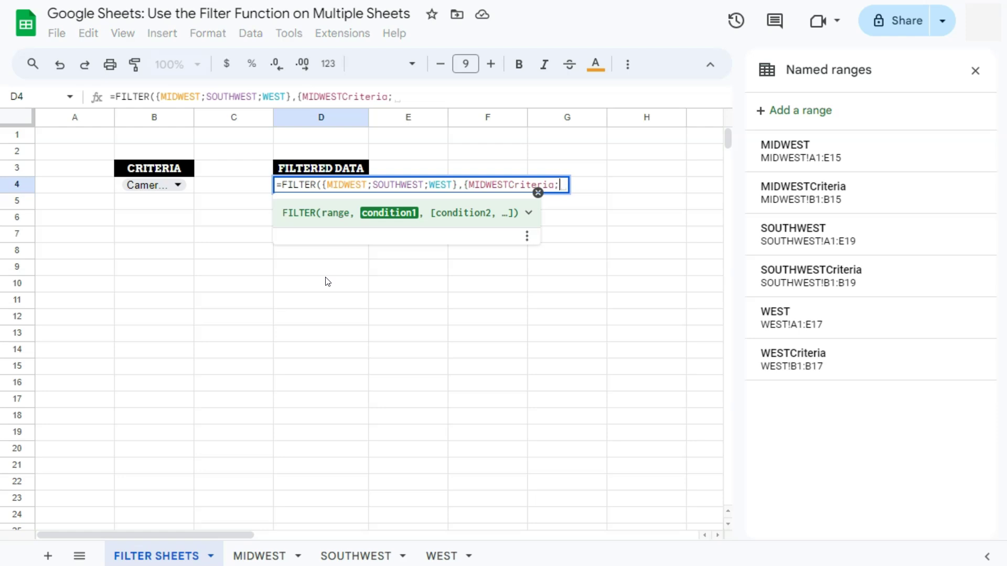
text(OU)
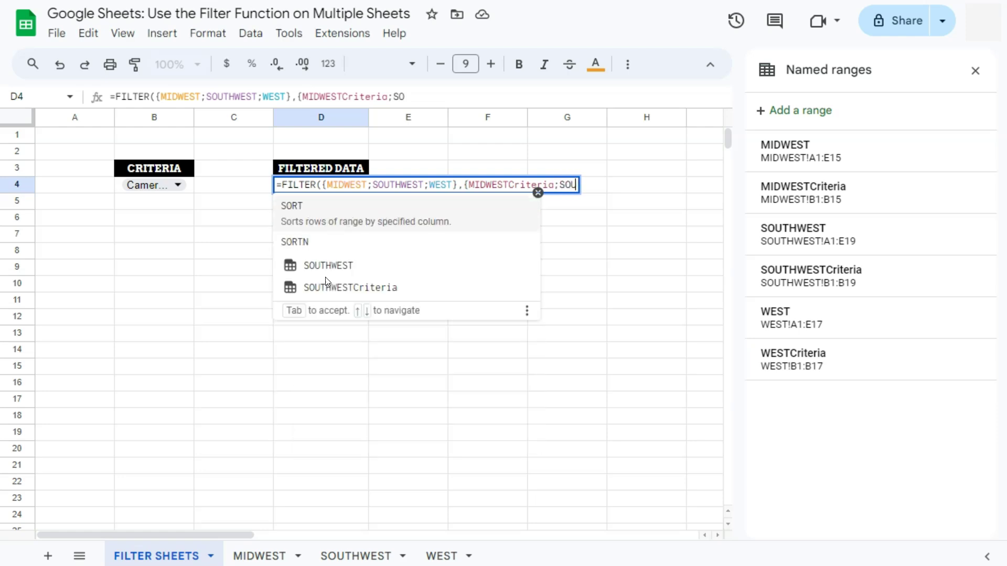
click(337, 230)
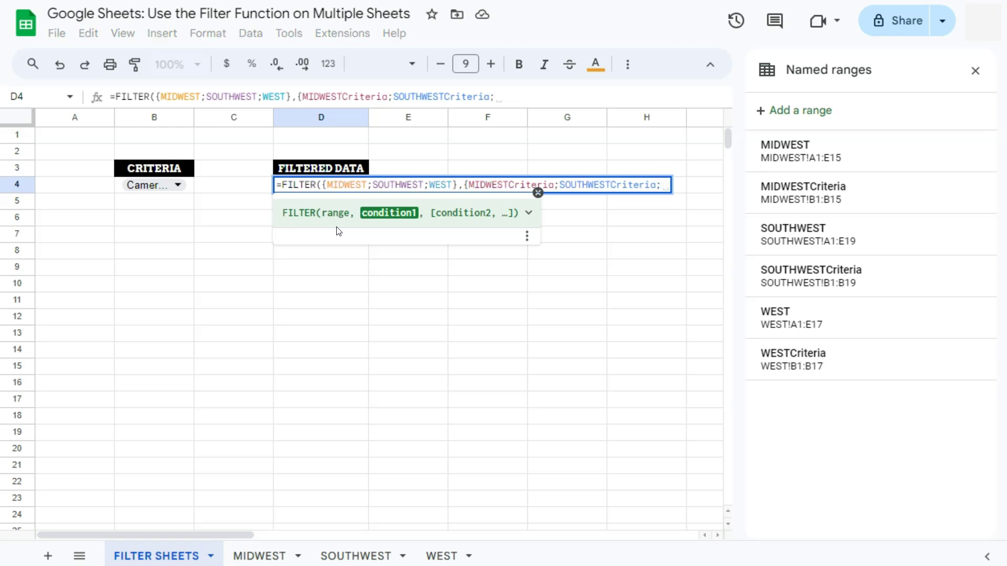
text(;Wes)
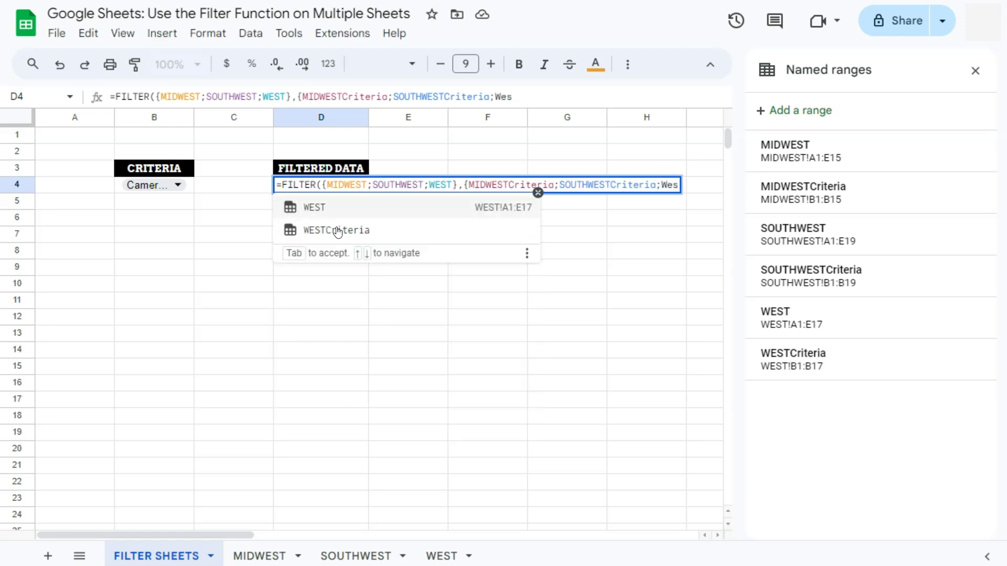
click(337, 229)
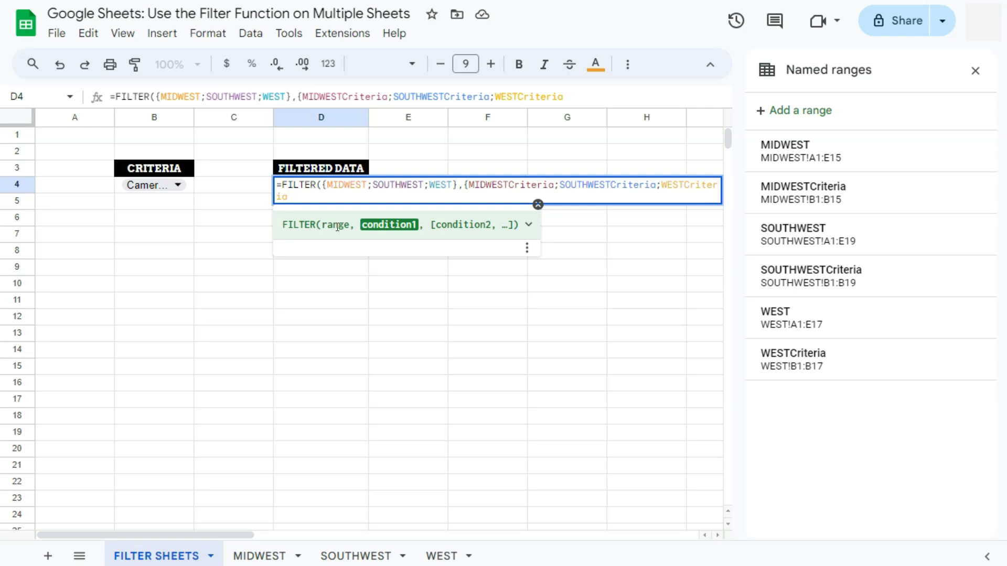
text(})
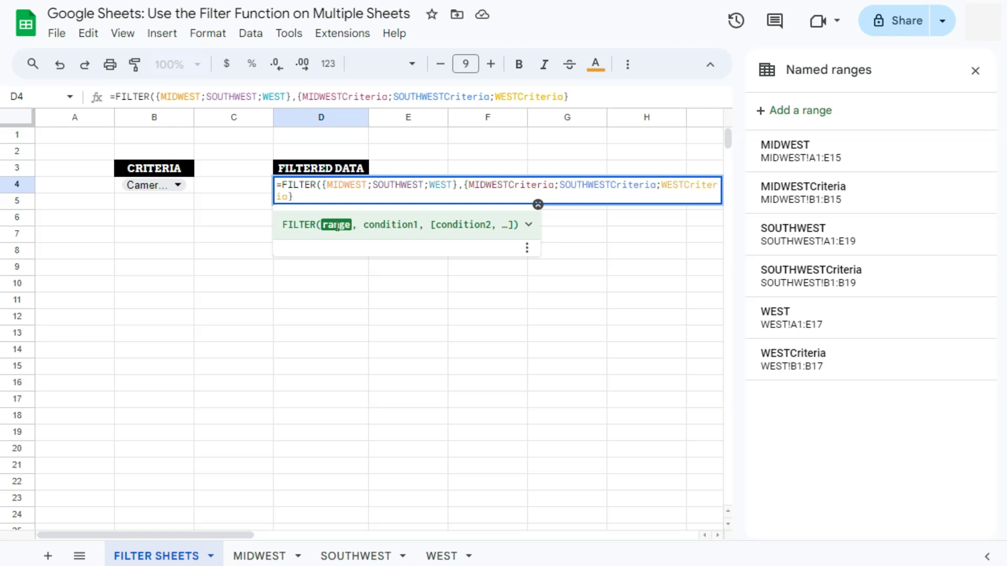
Step: Set the condition equal to the criteria cell B4 and complete the FILTER formula
text(=)
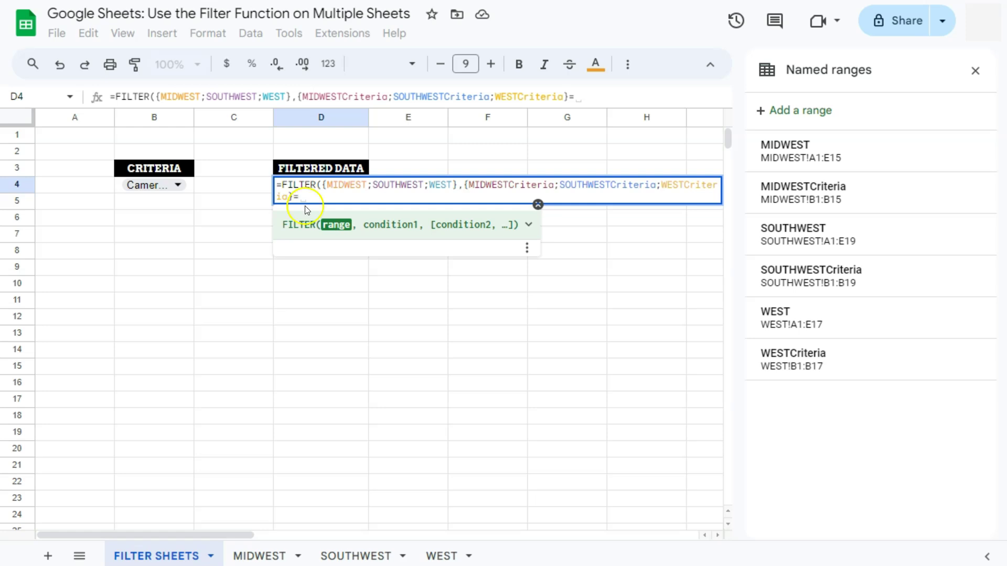
click(187, 189)
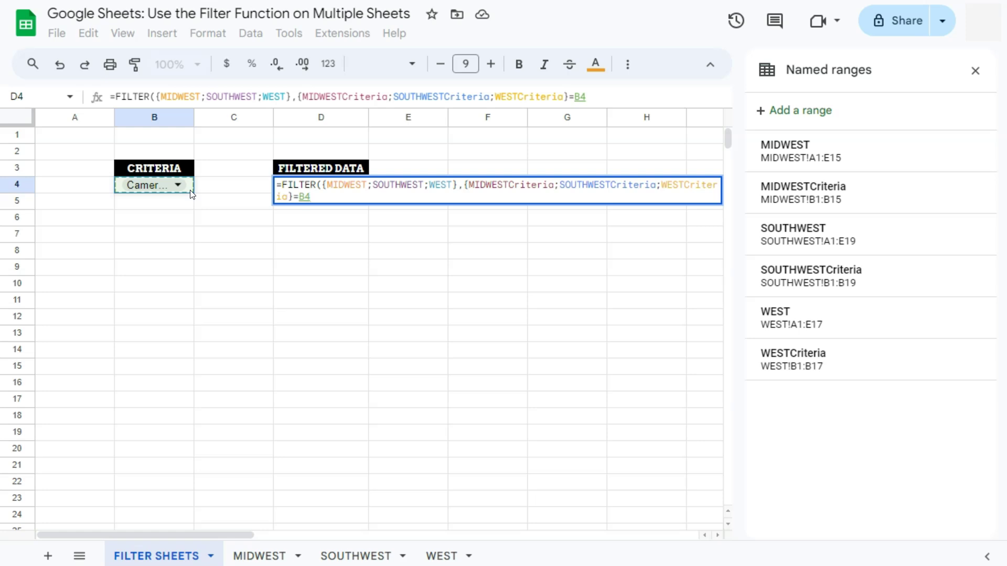
key(Return)
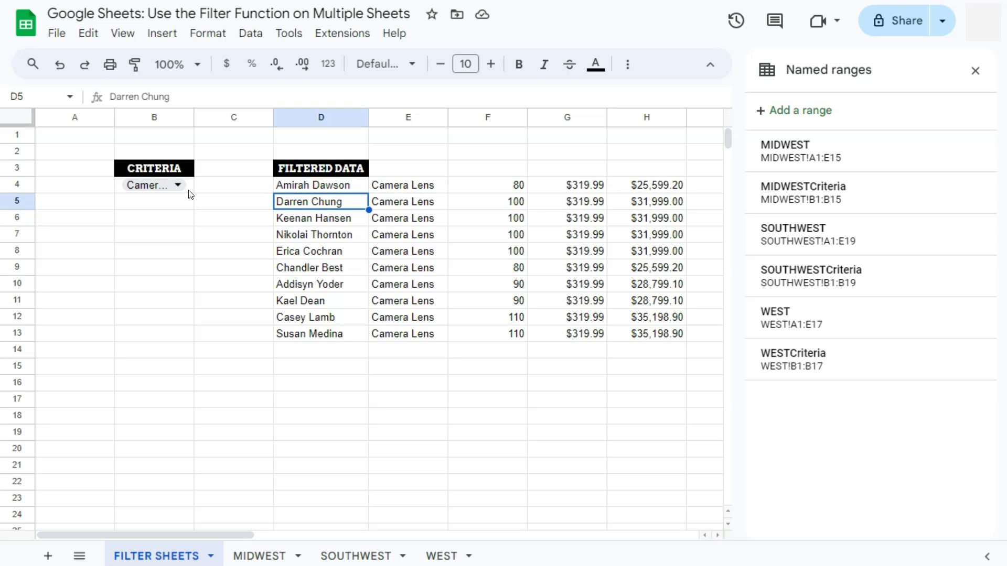
Step: Clear the criterion in B4 to check the filter result in D4, and set the criterion to Tripod Set
click(189, 191)
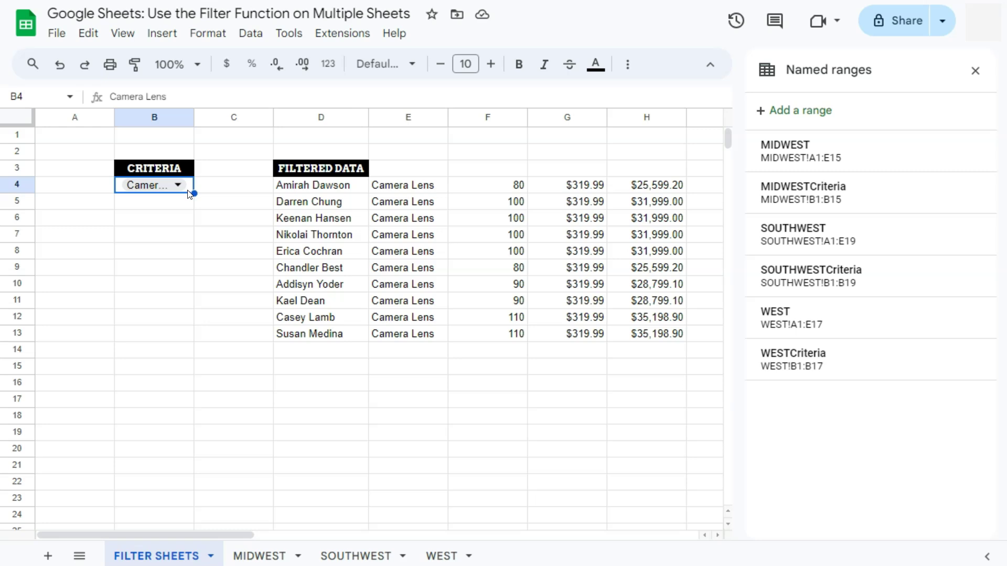
key(Delete)
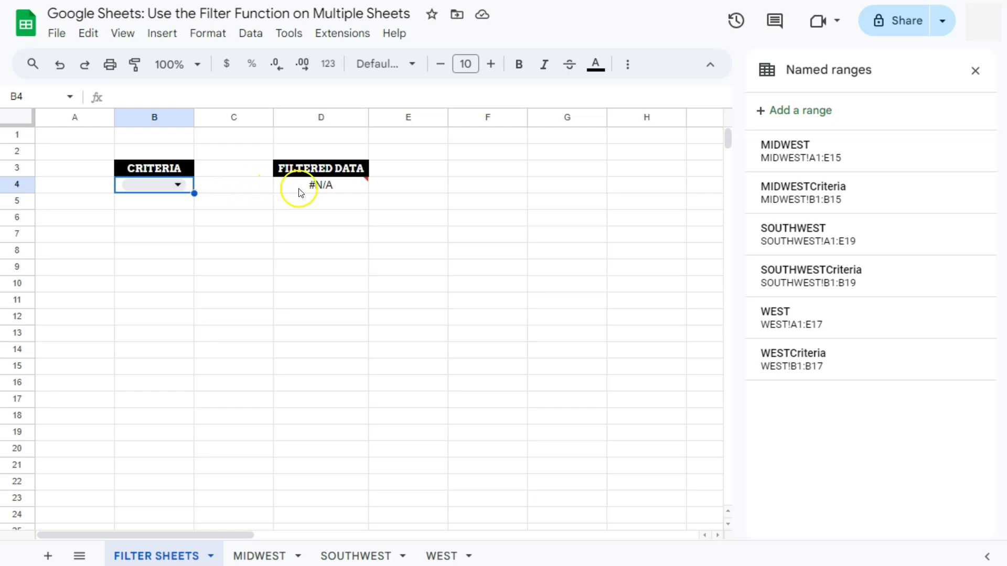
mouse_move(304, 190)
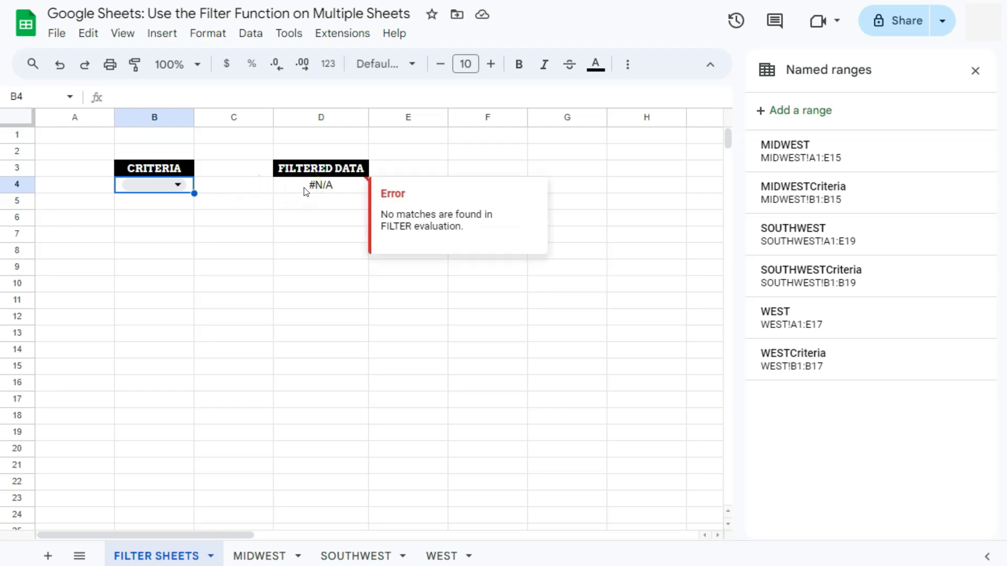
click(178, 185)
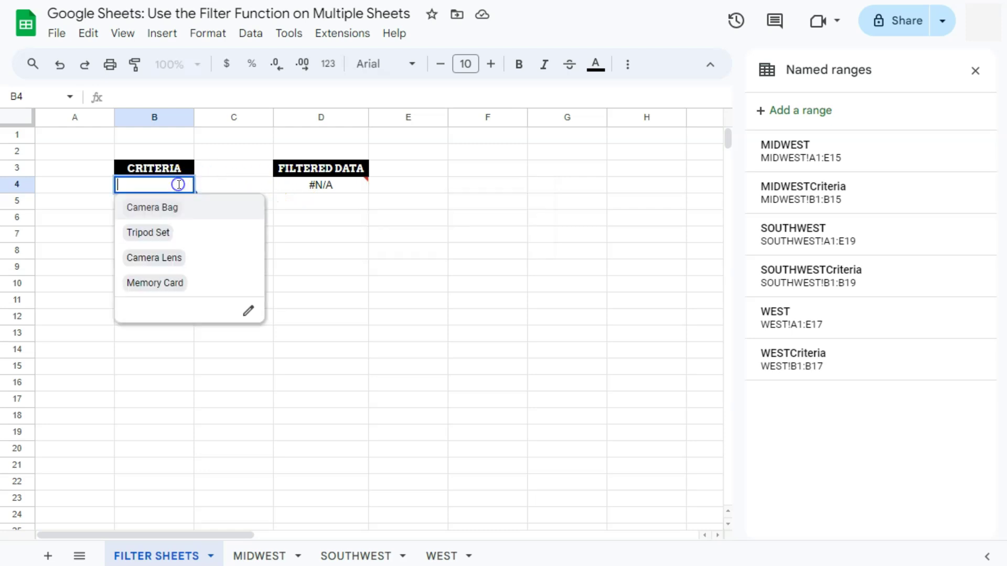
click(156, 237)
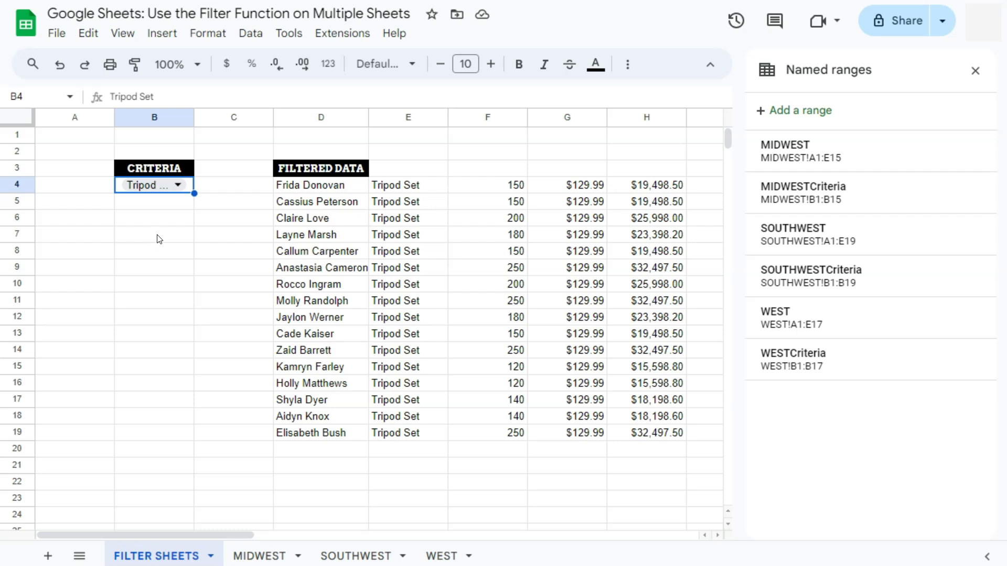
Step: Wrap the FILTER formula in D4 in IFERROR with " " as the value returned on error
double_click(322, 184)
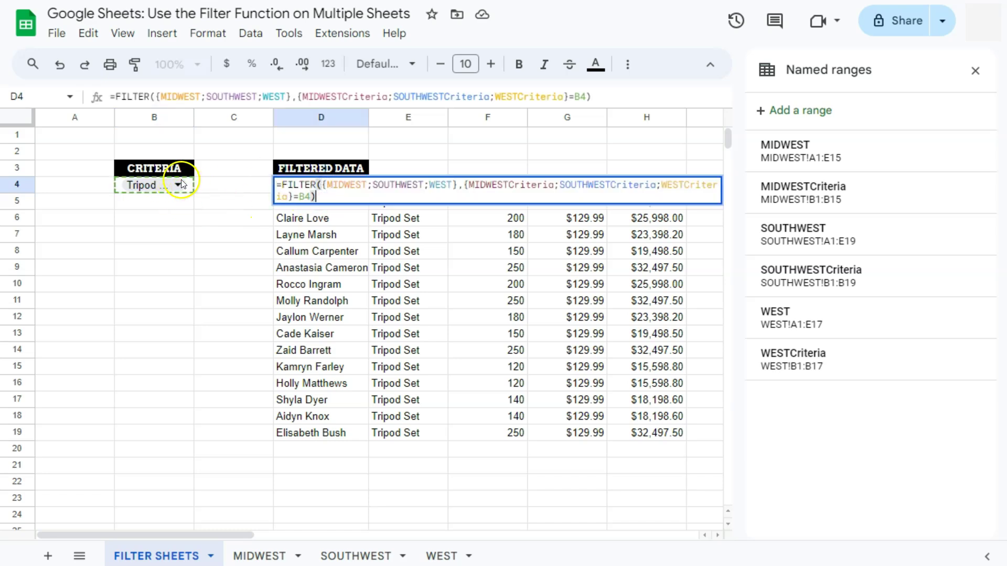
click(287, 186)
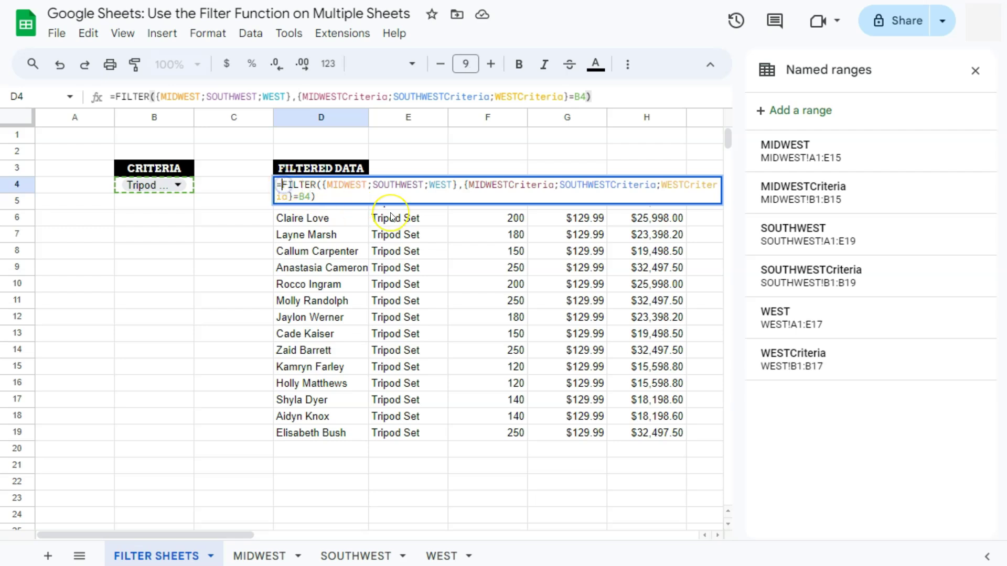
text(IFERROR)
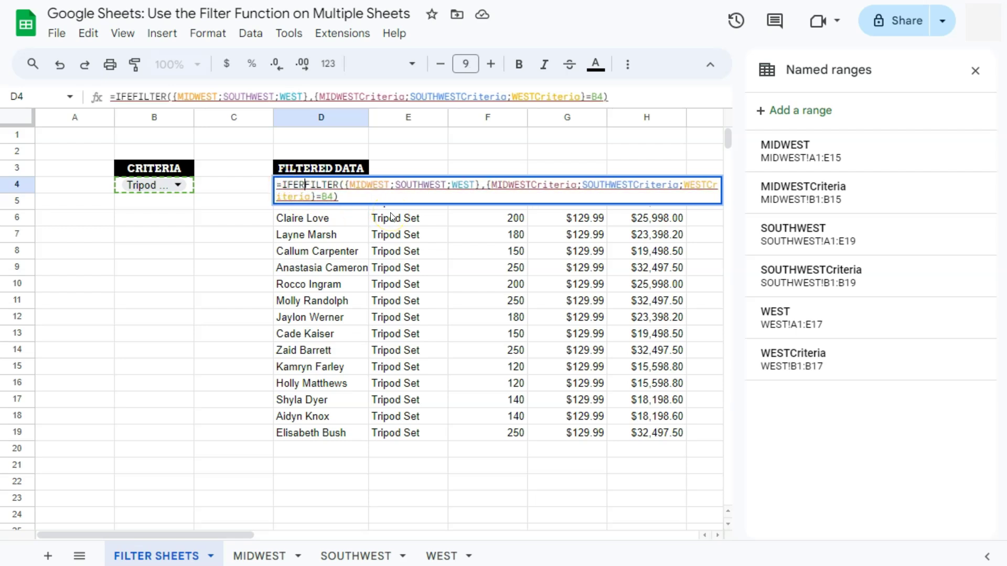
text(()
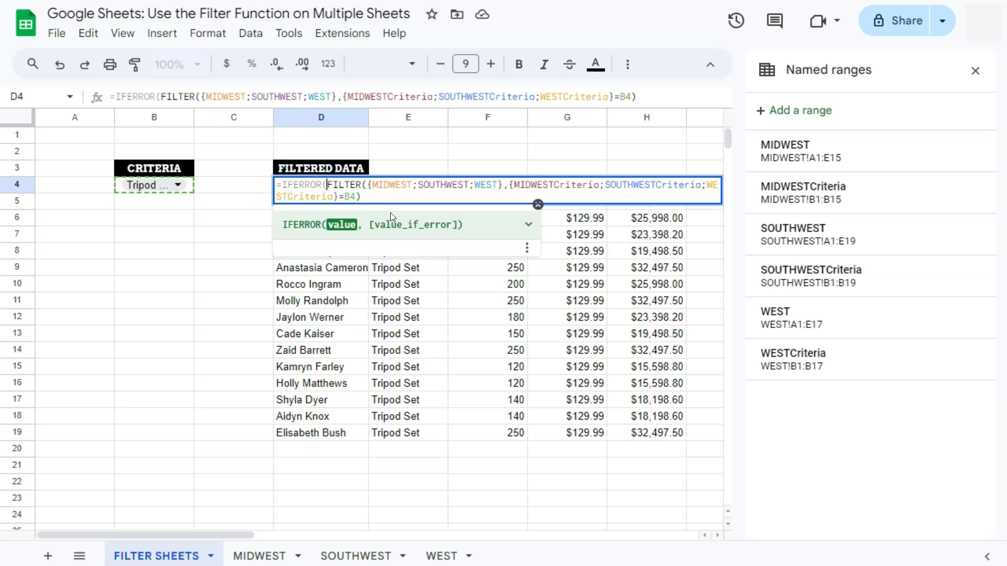
click(383, 198)
text(,)
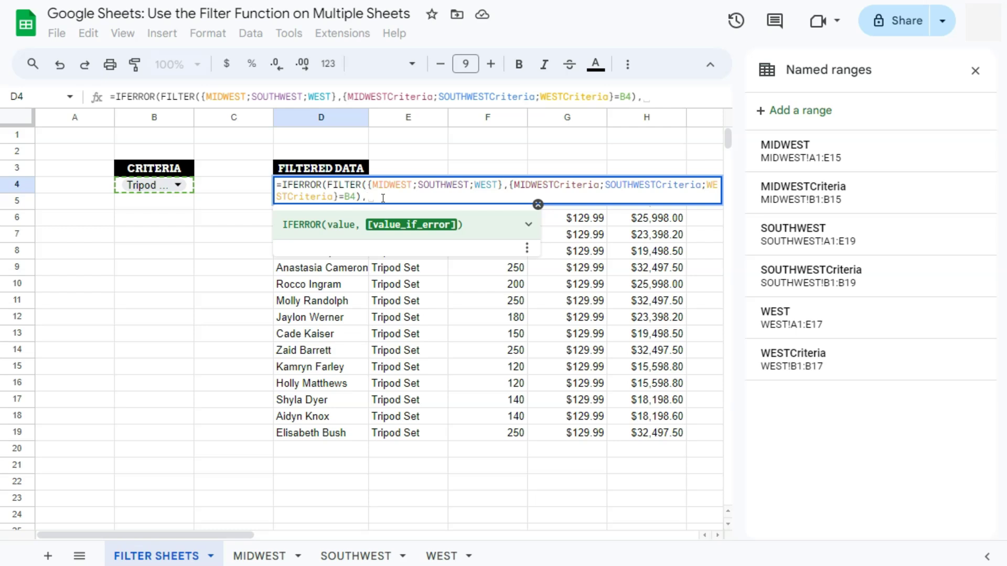
text(" ")
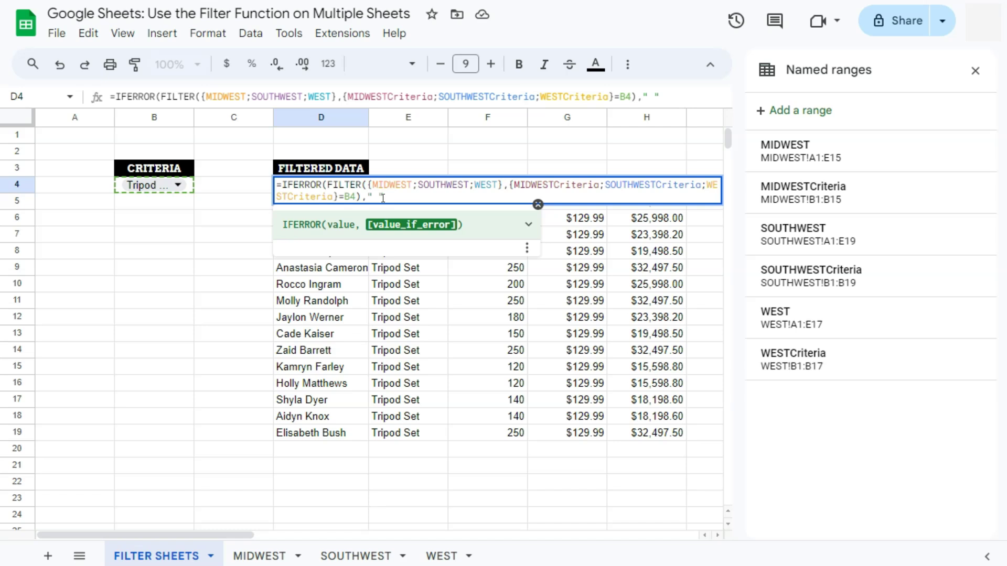
text())
key(Return)
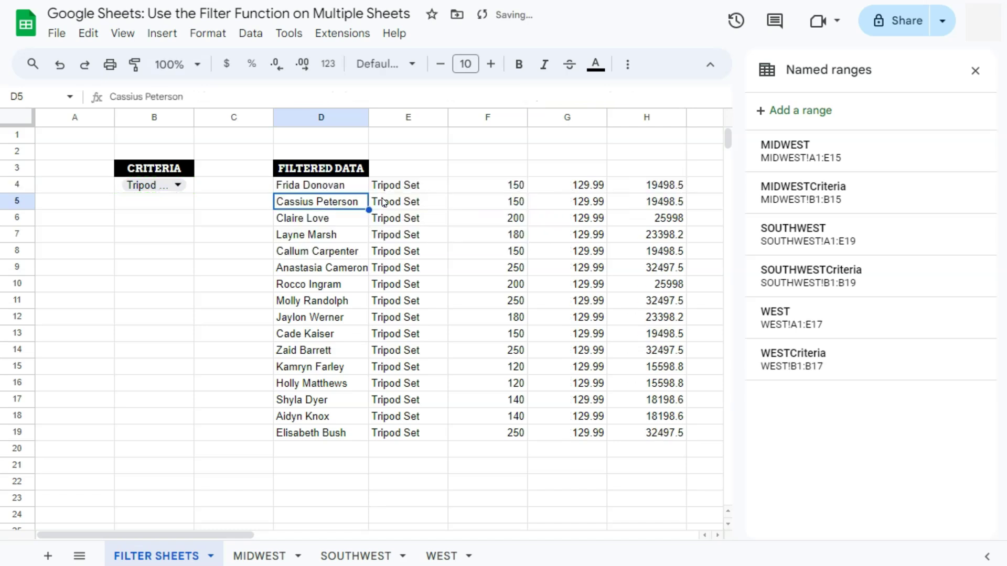
Step: Clear the criterion in B4 to check the error handling, and set the criterion to Memory Card
click(188, 186)
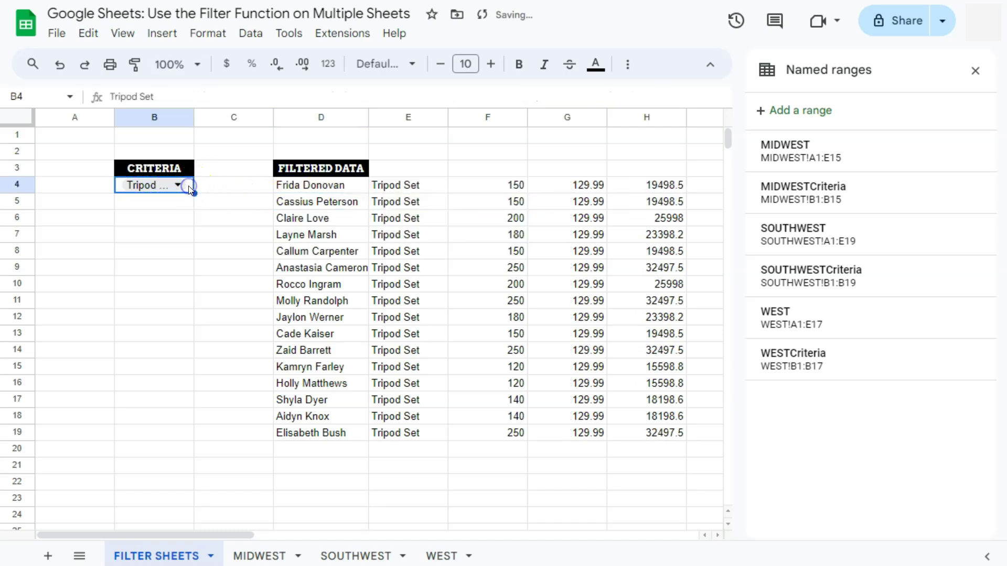
key(Delete)
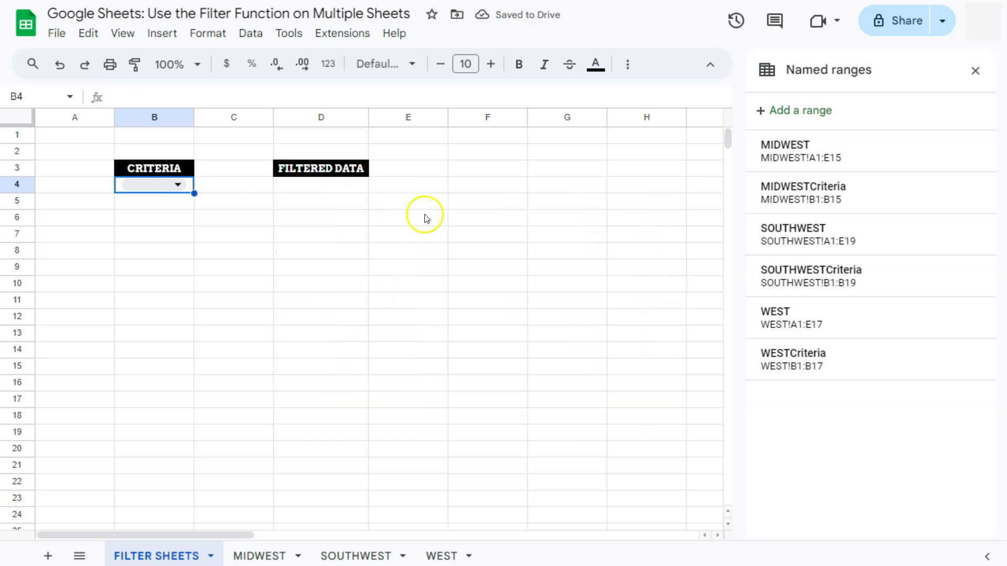
click(179, 185)
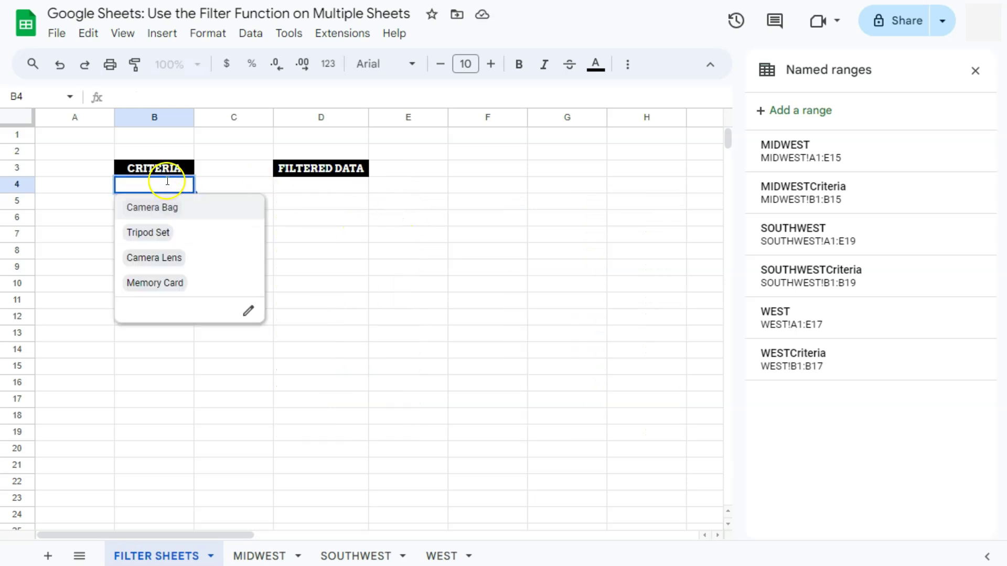
click(157, 283)
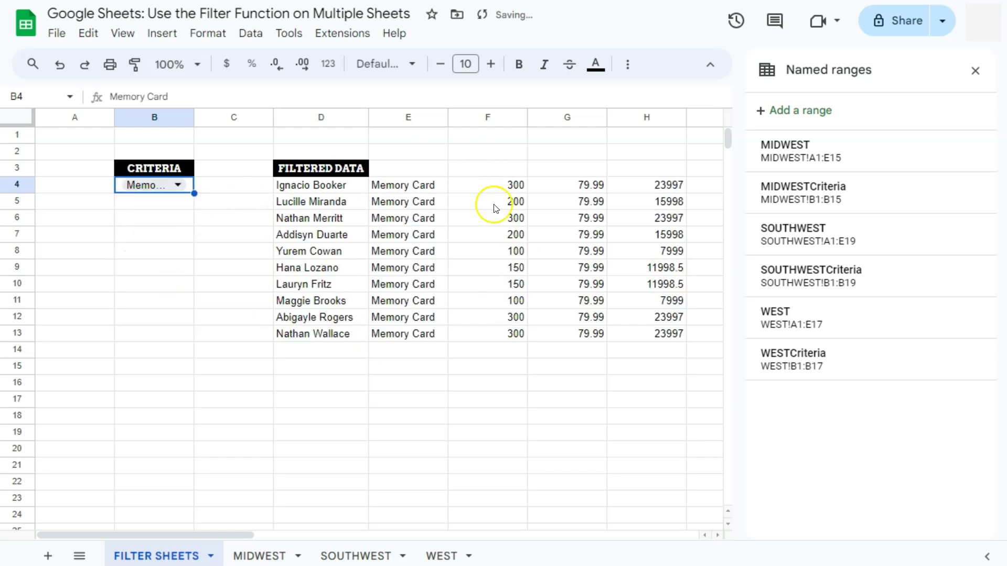